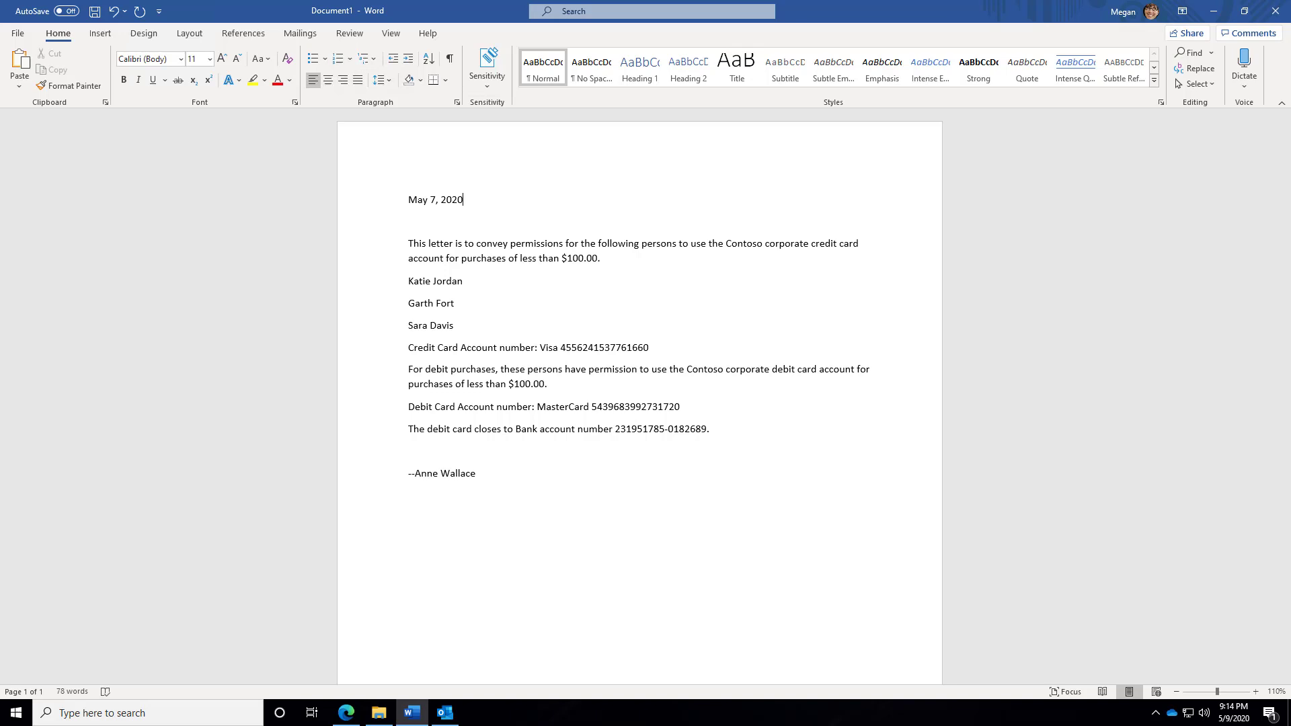
# Step: Save the letter to This PC as CreditCardNumbers, gaining the Confidential - Credit Card Data header
pyautogui.click(845, 281)
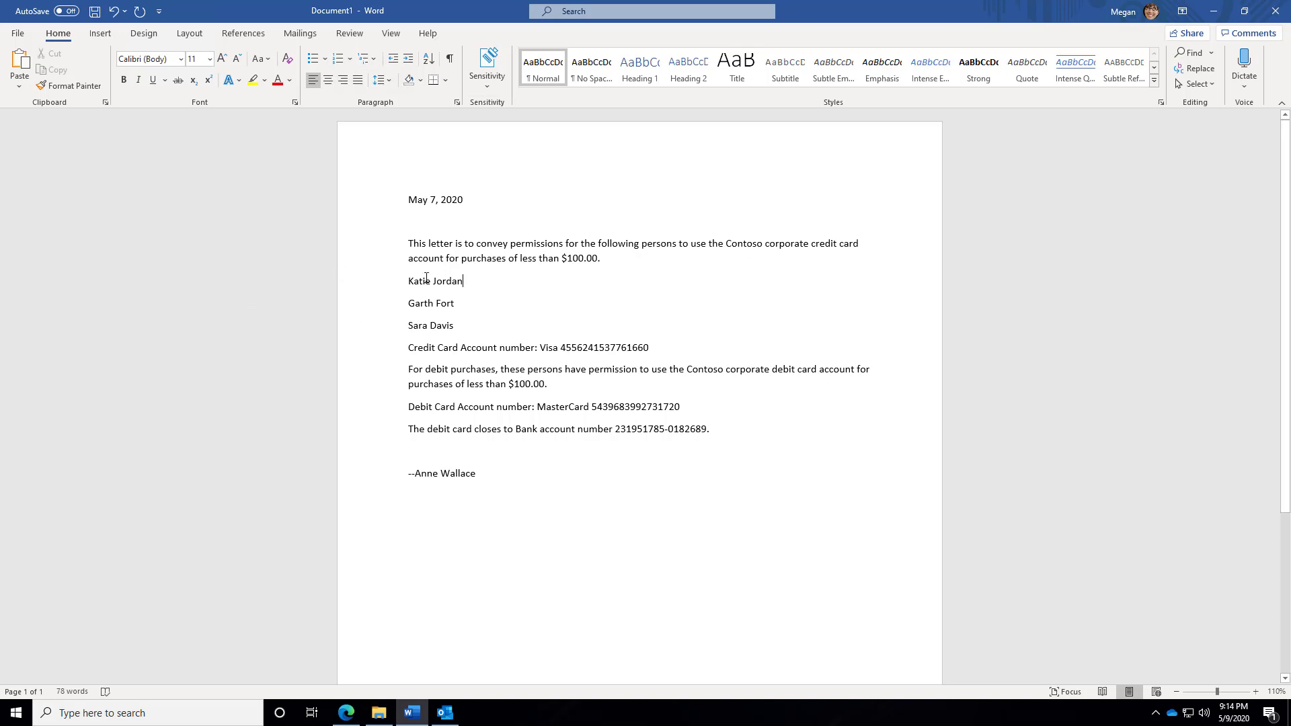
pyautogui.click(18, 35)
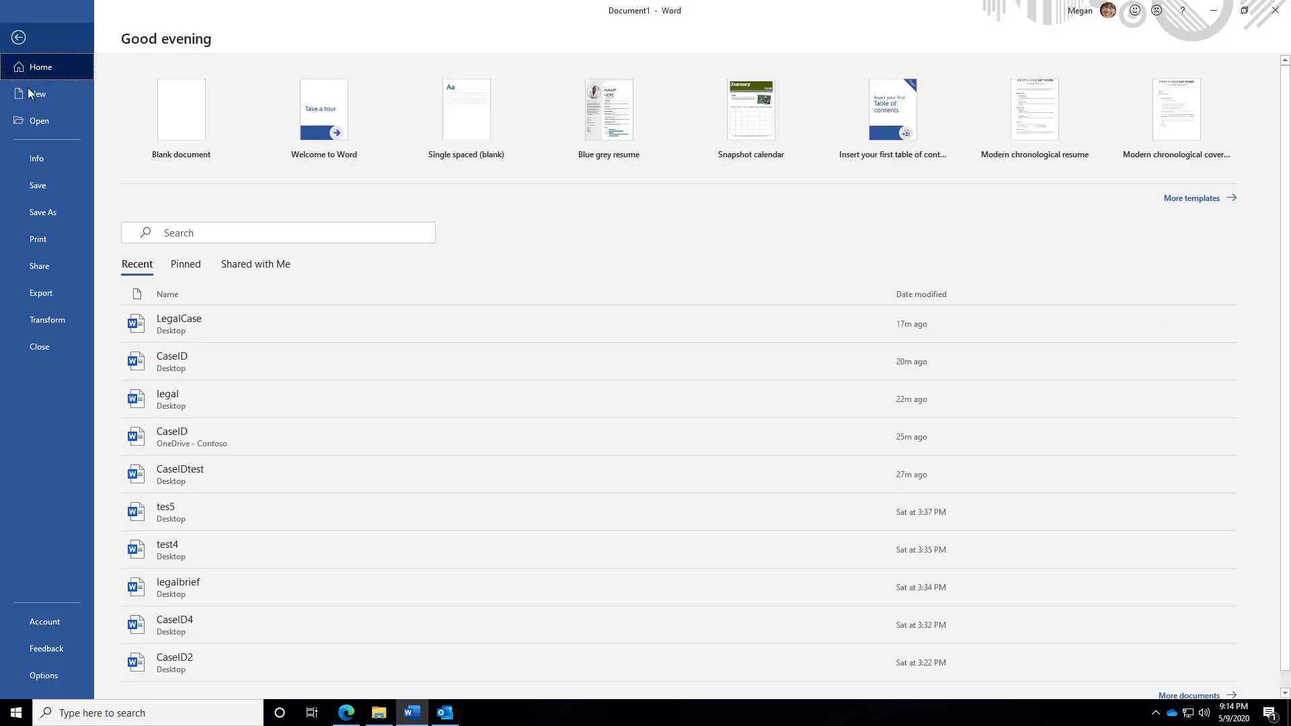
pyautogui.click(47, 194)
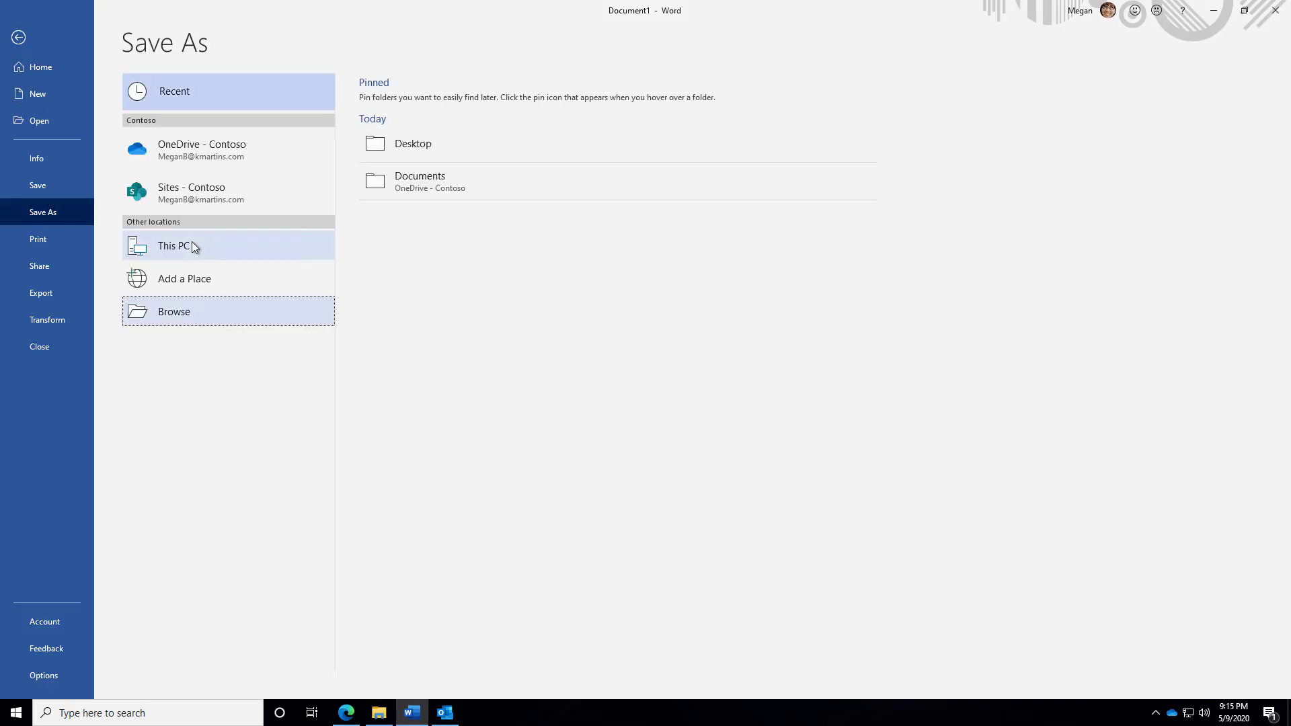
pyautogui.click(395, 152)
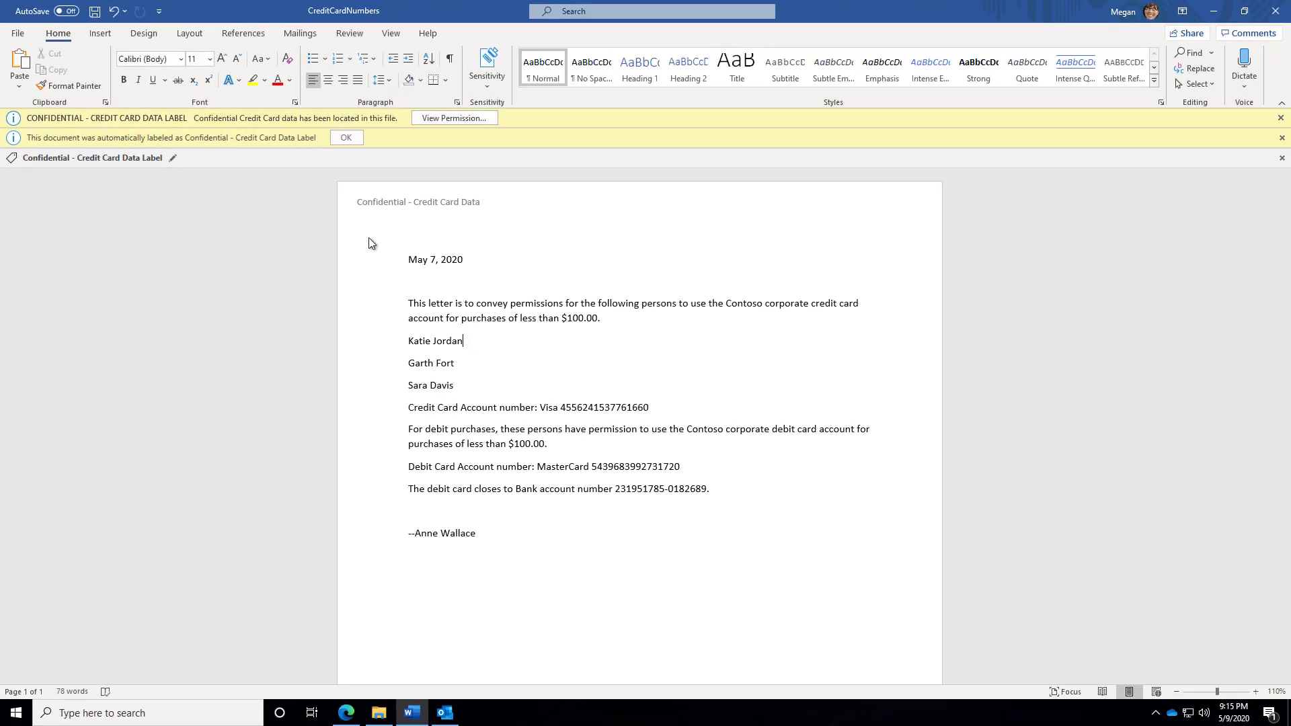
pyautogui.click(391, 260)
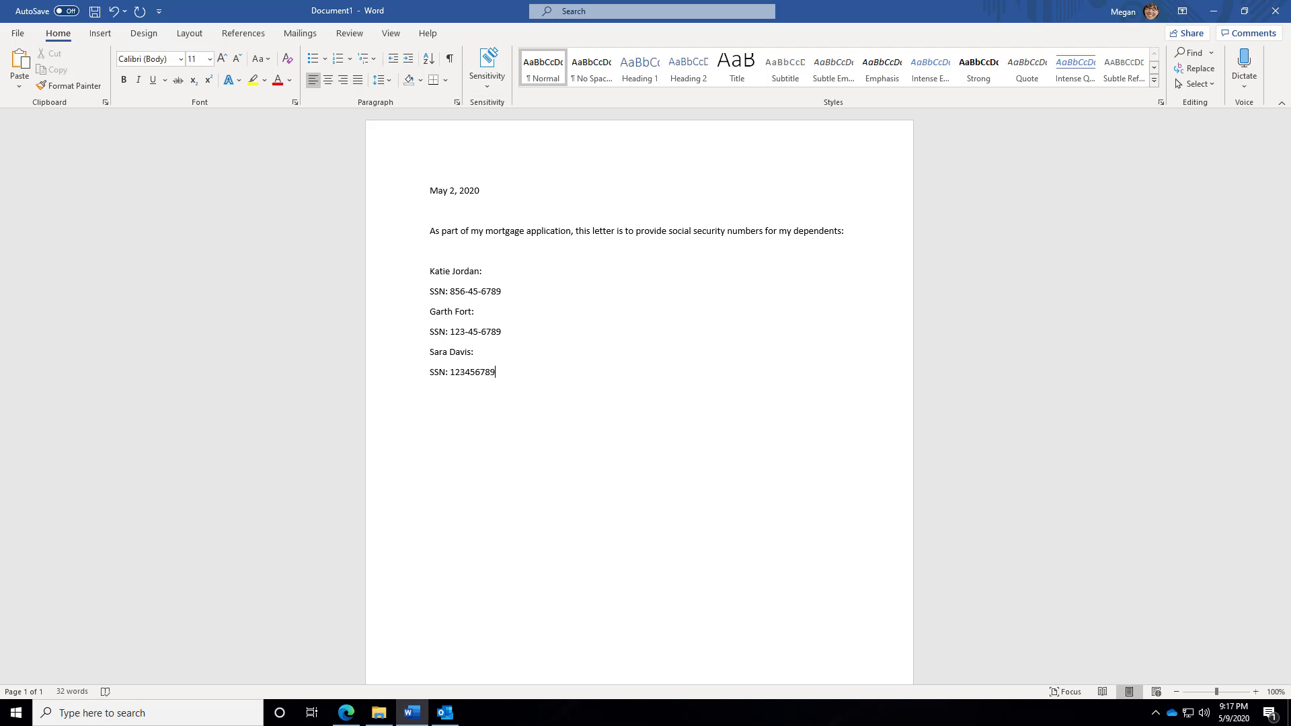
# Step: Save the social security letter as May 2, then scroll down to check its new footer
pyautogui.click(94, 11)
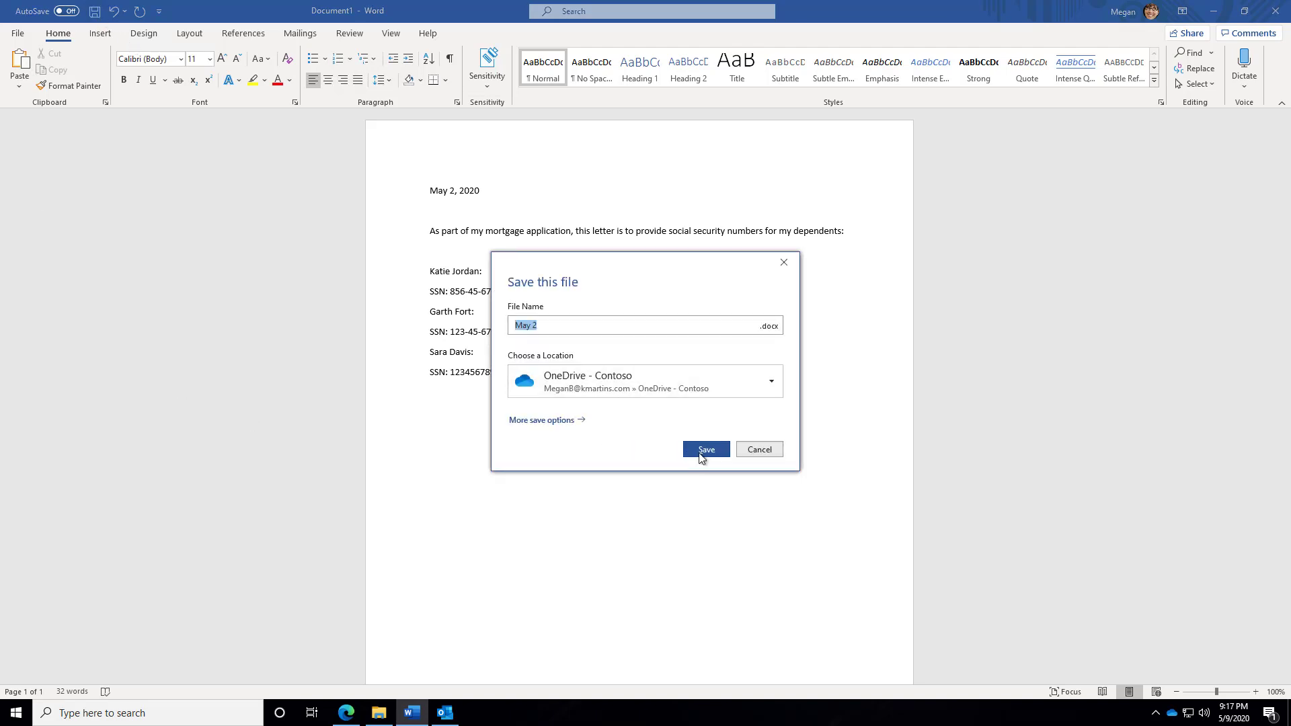
pyautogui.click(701, 452)
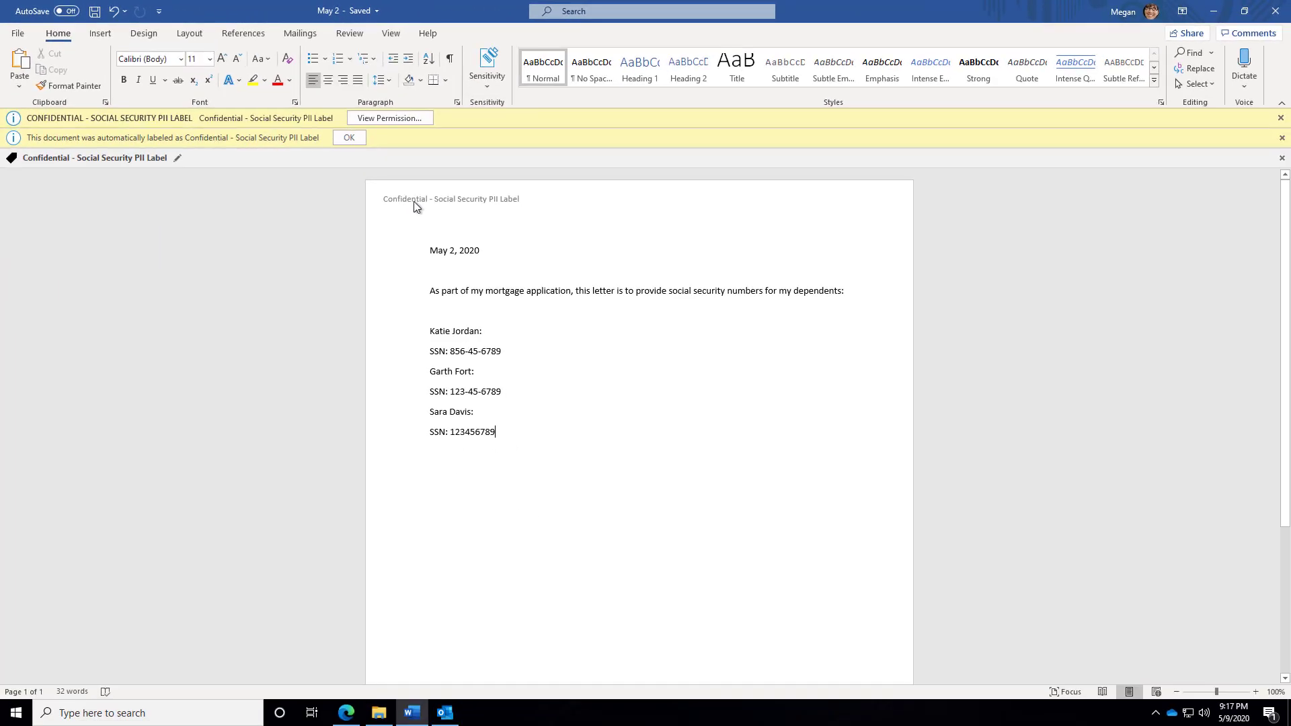
pyautogui.scroll(-5, 507, 431)
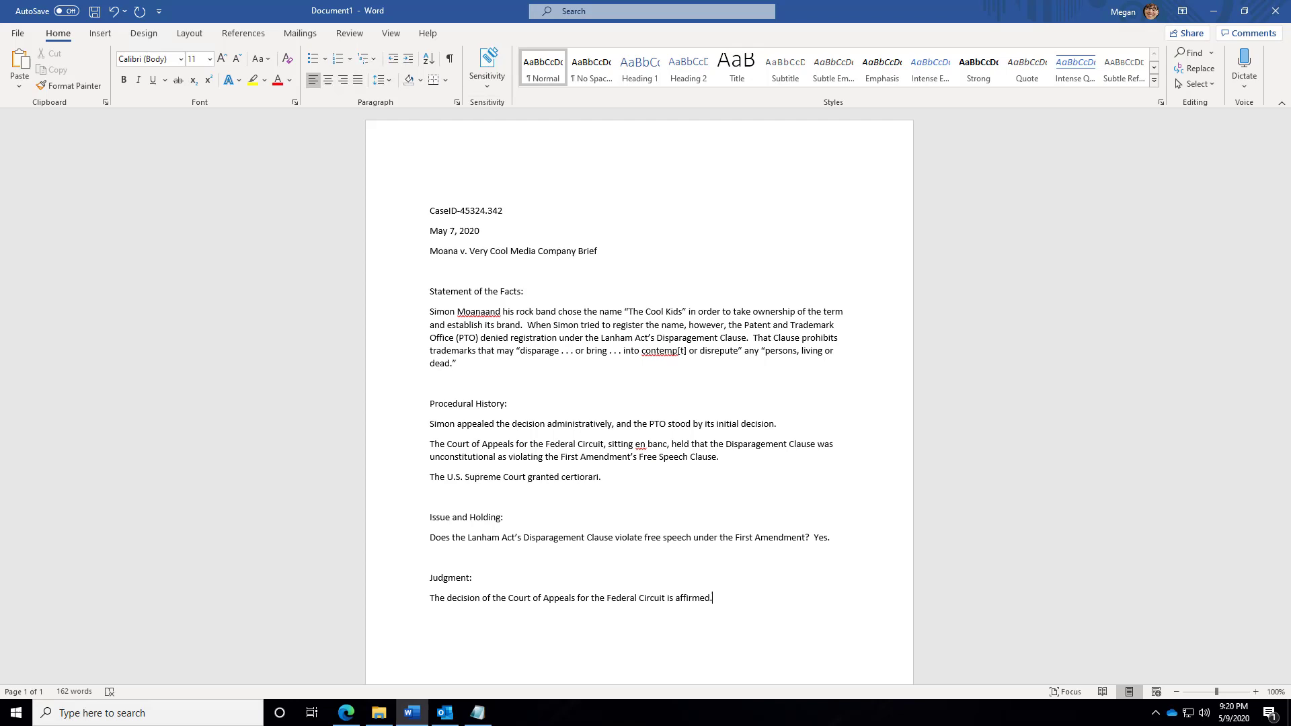
# Step: Save the legal brief as CaseID, then scroll down to inspect the watermark and footer
pyautogui.click(94, 11)
pyautogui.click(704, 449)
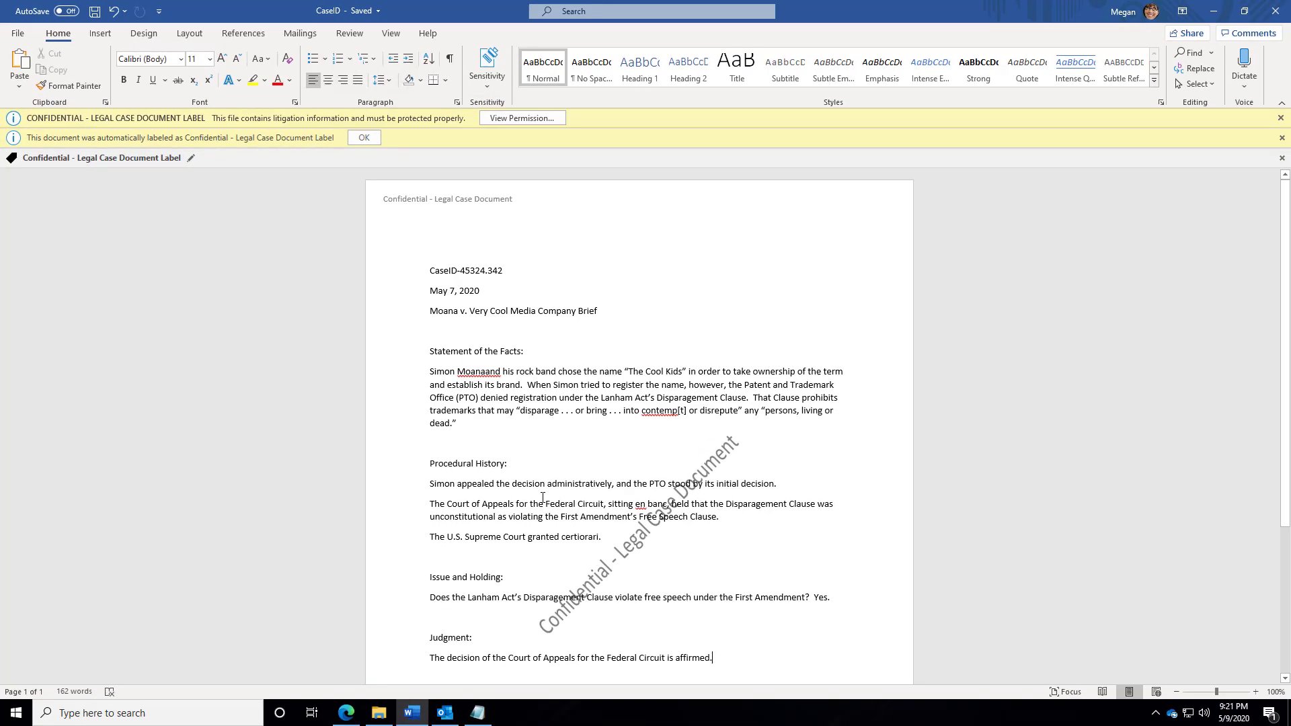
pyautogui.scroll(-5, 798, 723)
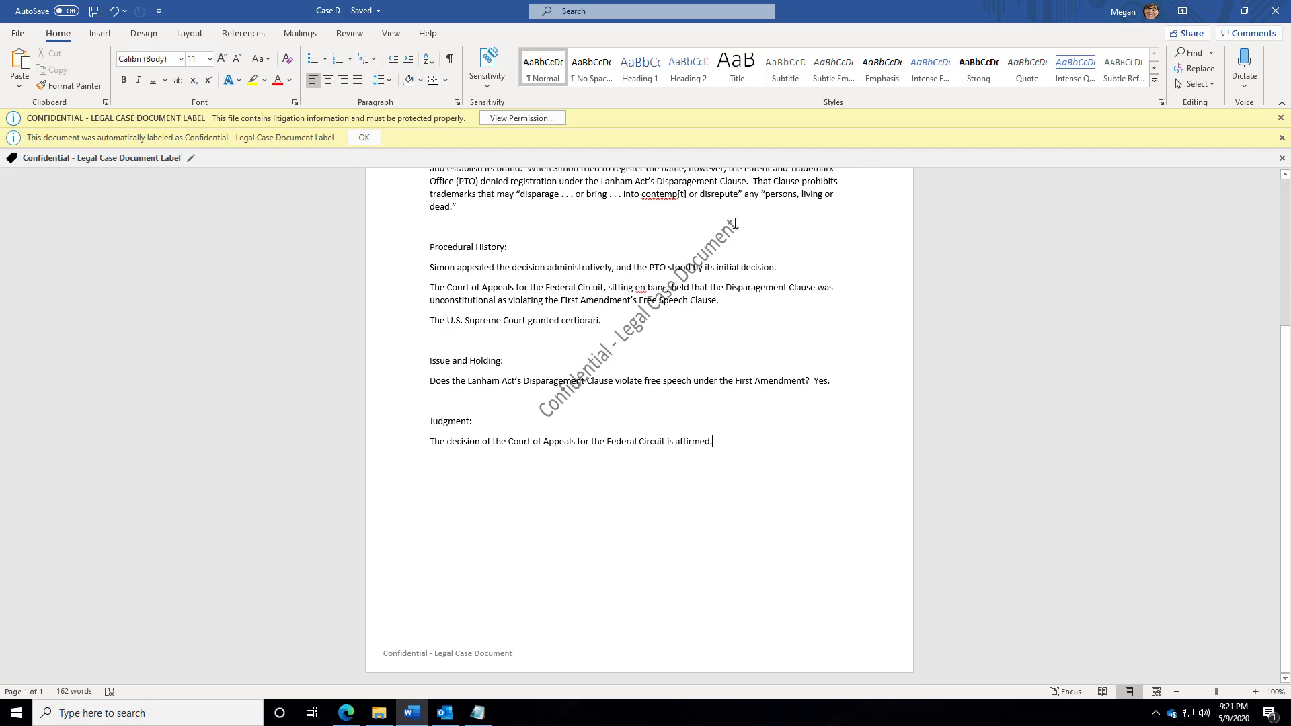
pyautogui.moveTo(735, 223); pyautogui.dragTo(607, 348)
pyautogui.click(606, 351)
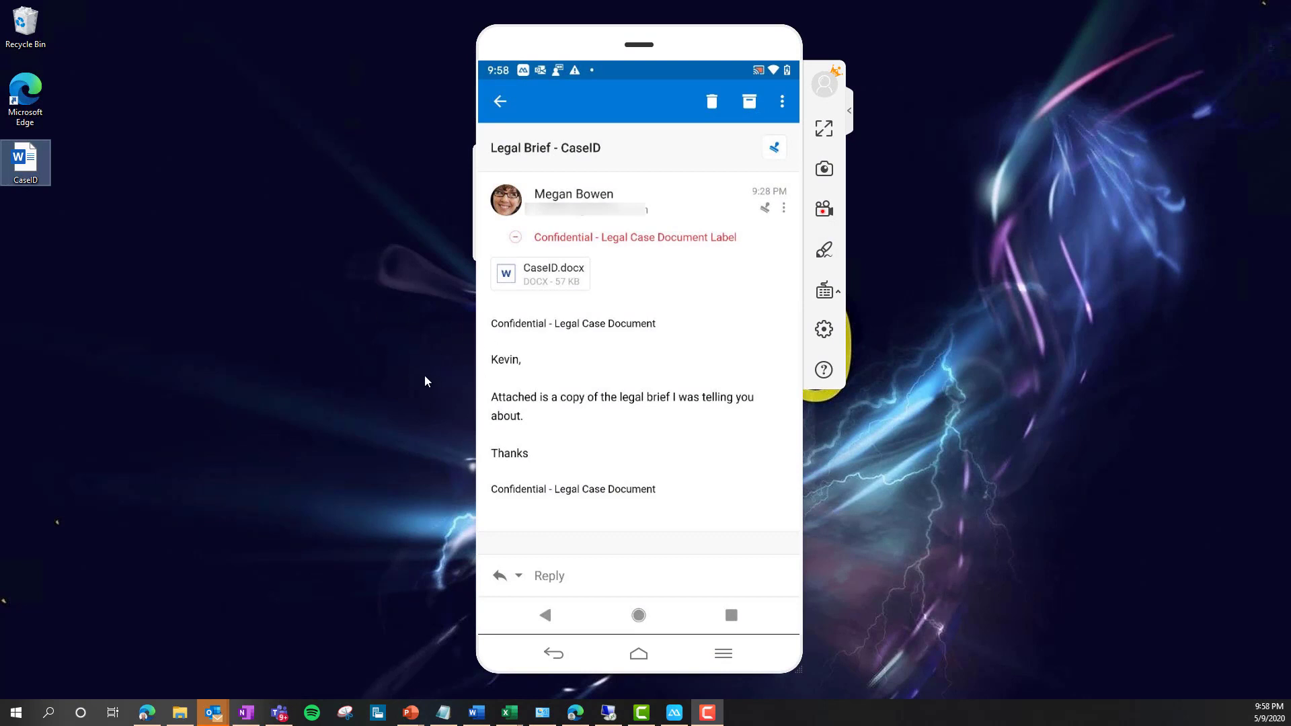
# Step: Open the CaseID.docx attachment in the Legal Brief - CaseID email on Outlook mobile
pyautogui.click(542, 286)
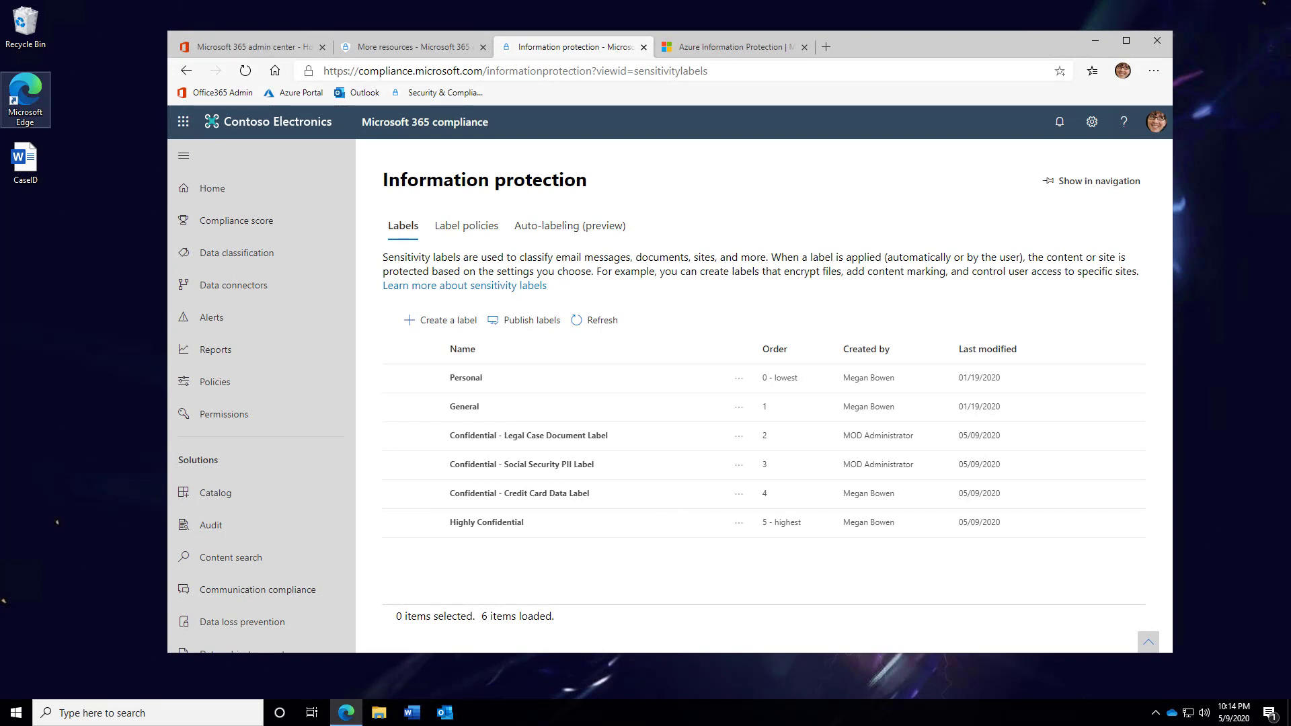
# Step: From Home, go to Information protection and show the Confidential - Social Security PII Label details
pyautogui.click(227, 191)
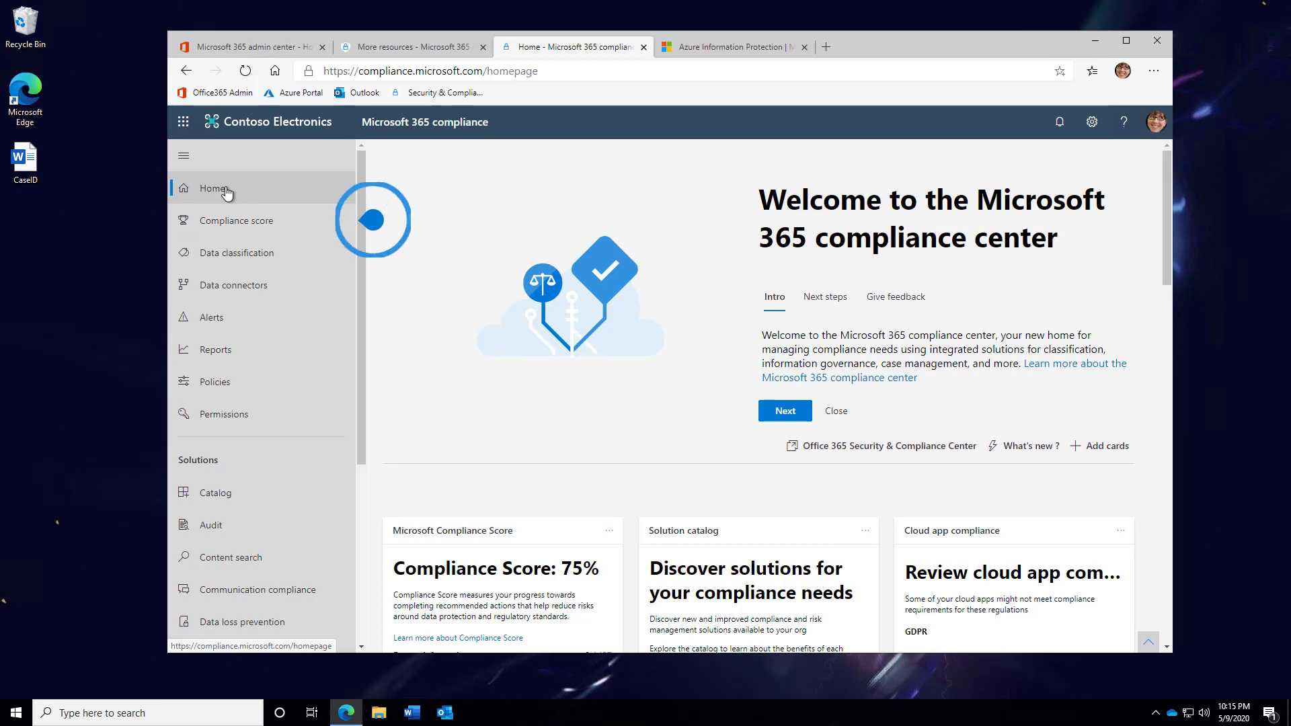
pyautogui.scroll(-1, 362, 352)
pyautogui.scroll(-3, 349, 429)
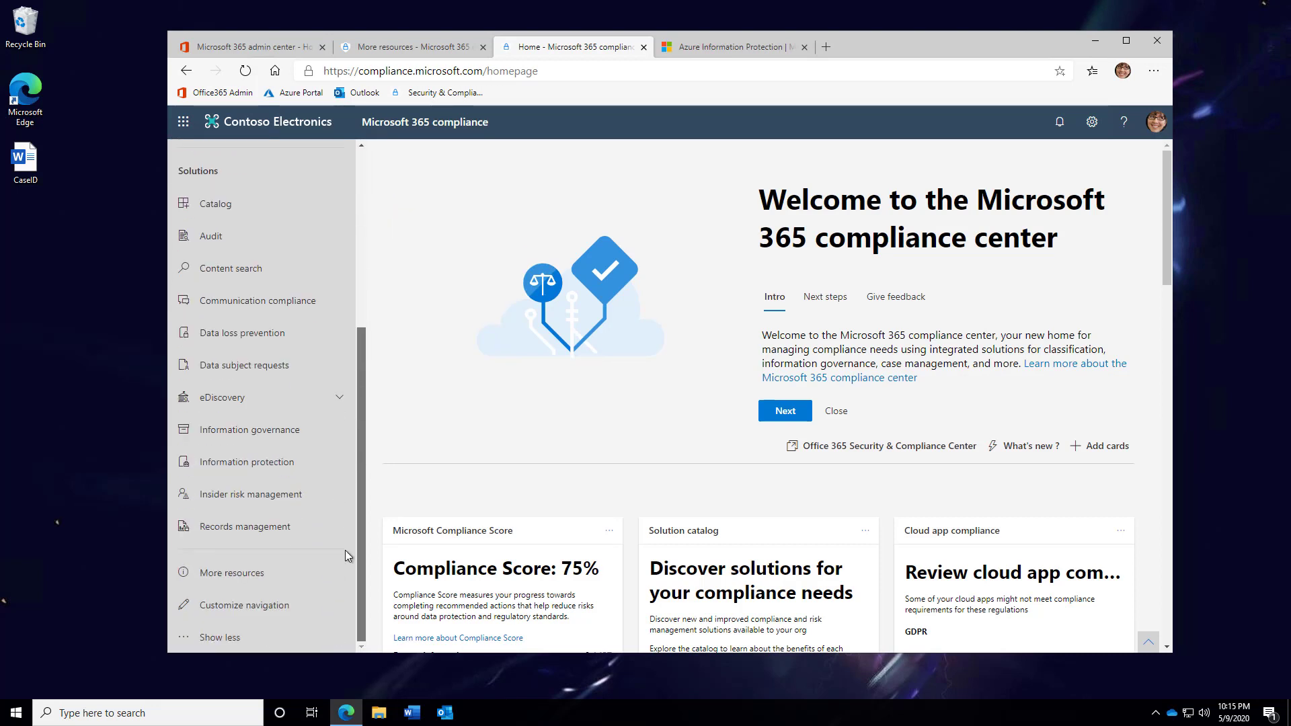
pyautogui.click(248, 468)
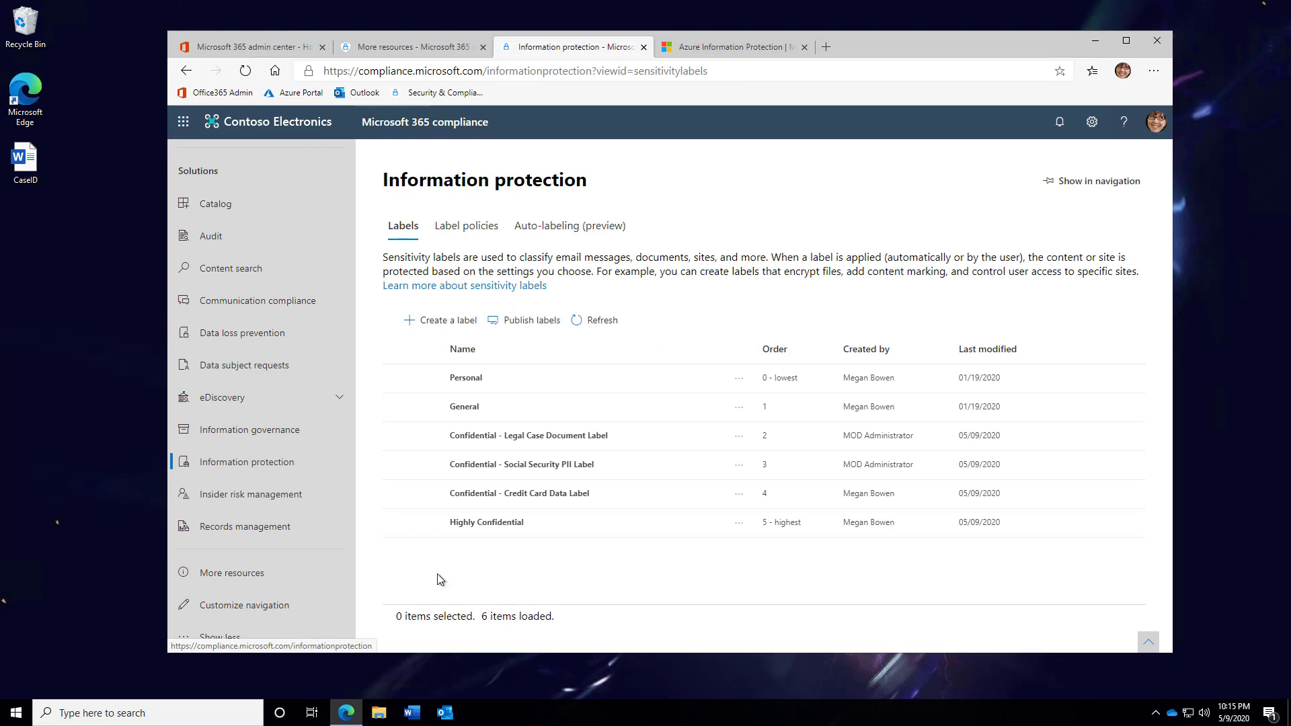
pyautogui.click(507, 467)
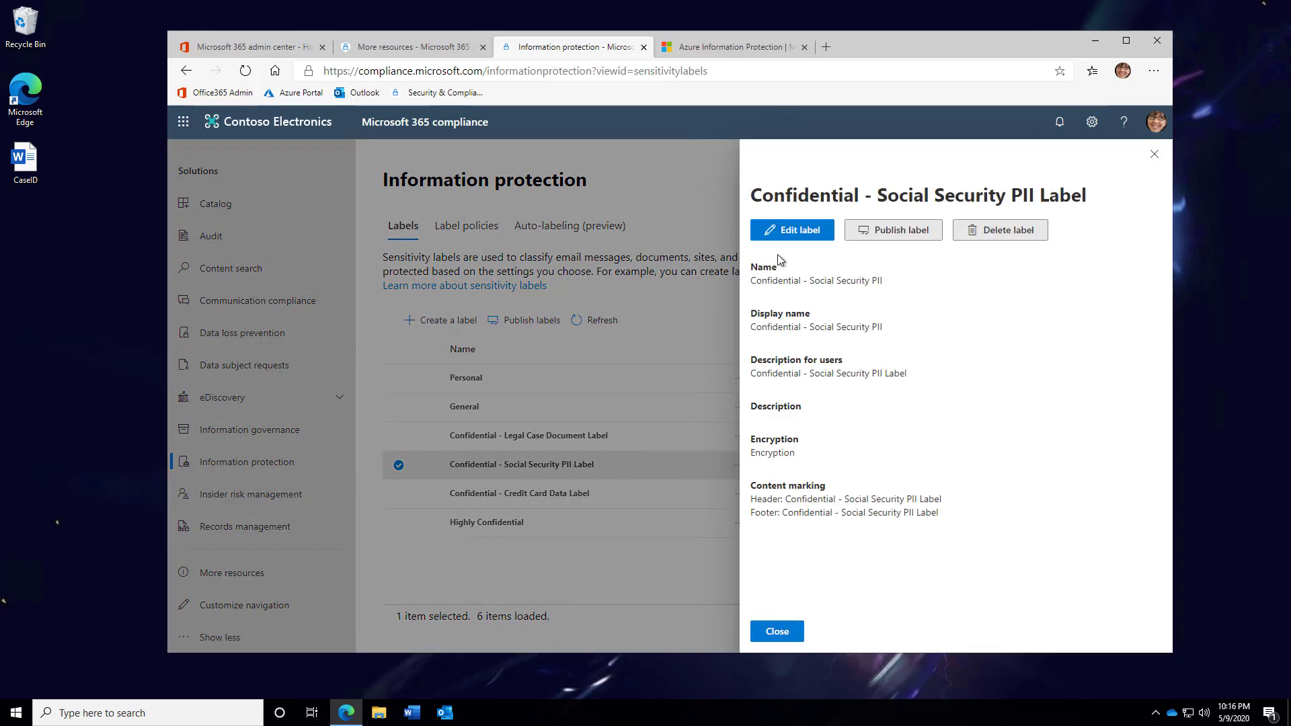
# Step: Edit the Social Security PII label, moving through Encryption to the Content marking settings
pyautogui.click(804, 230)
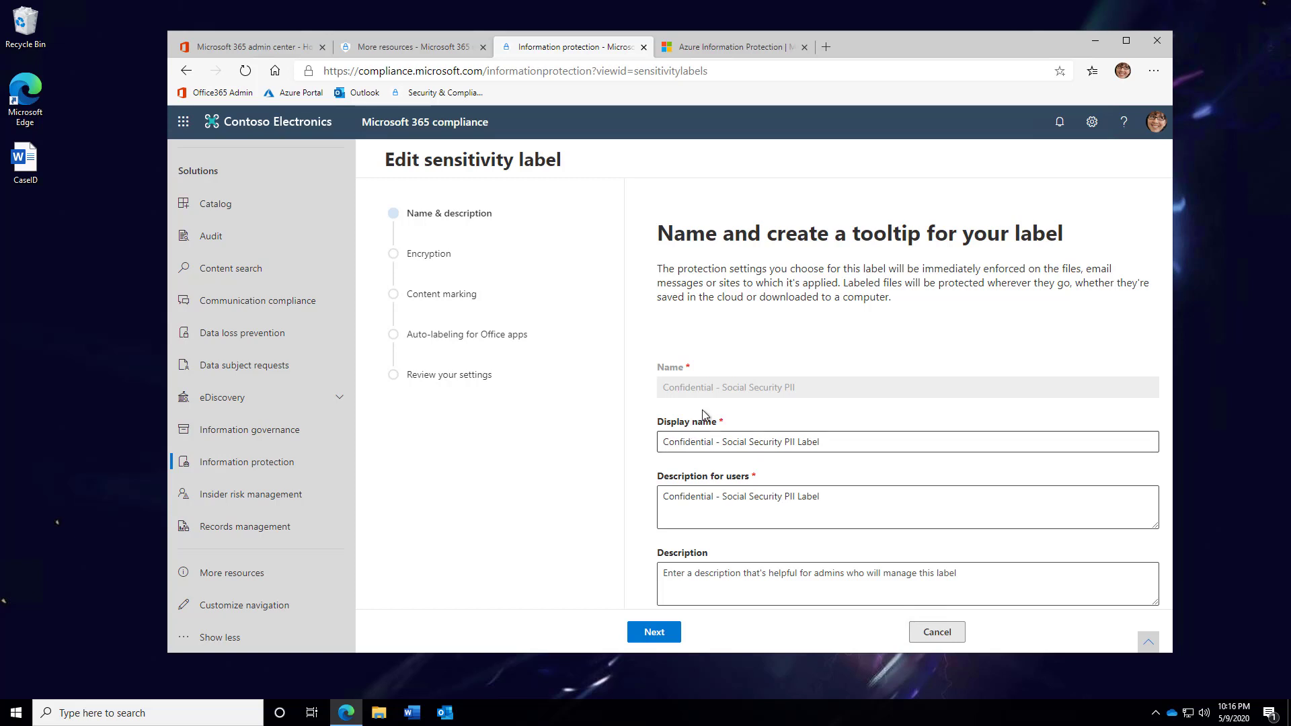
pyautogui.click(654, 632)
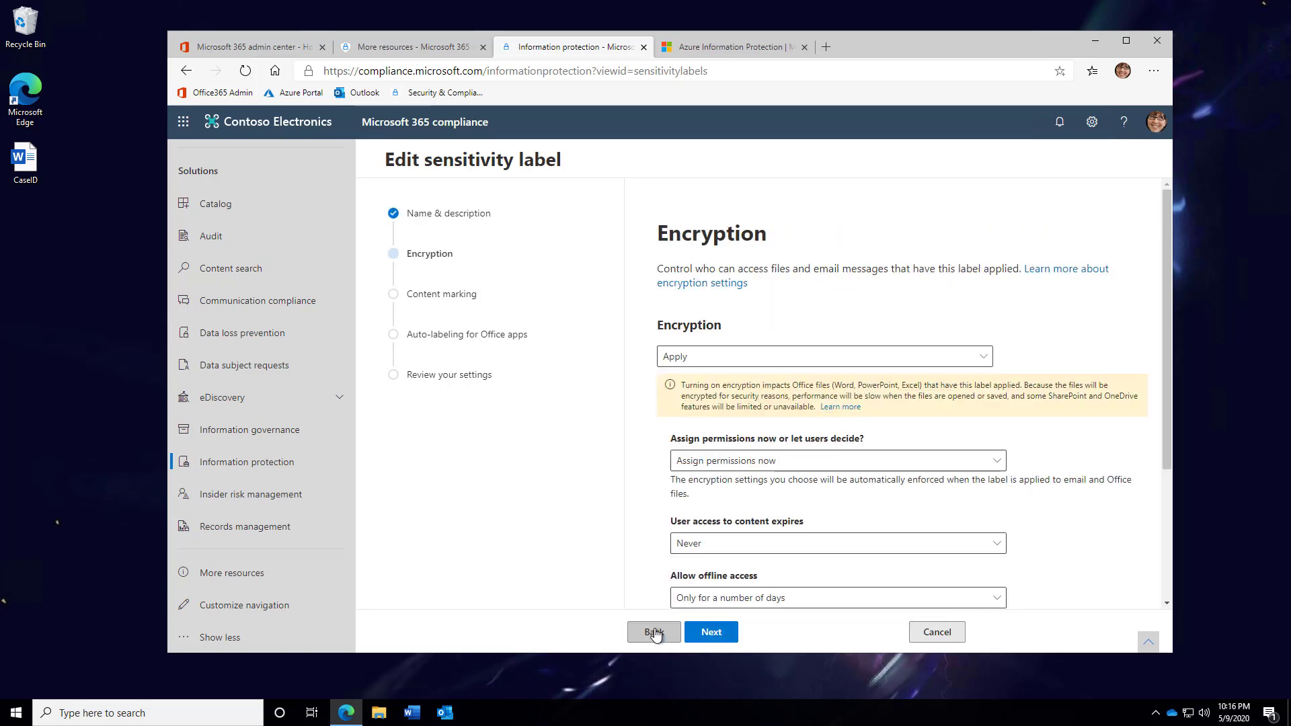
pyautogui.scroll(-2, 667, 488)
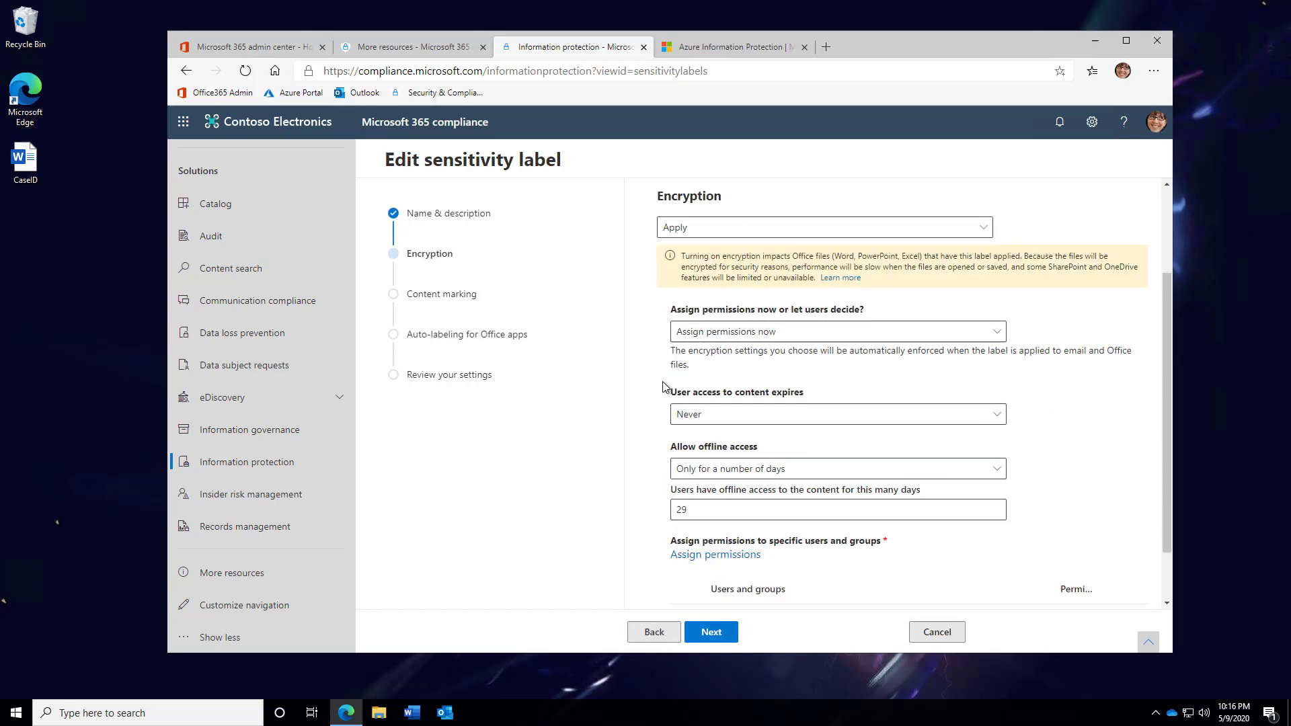
pyautogui.scroll(2, 665, 387)
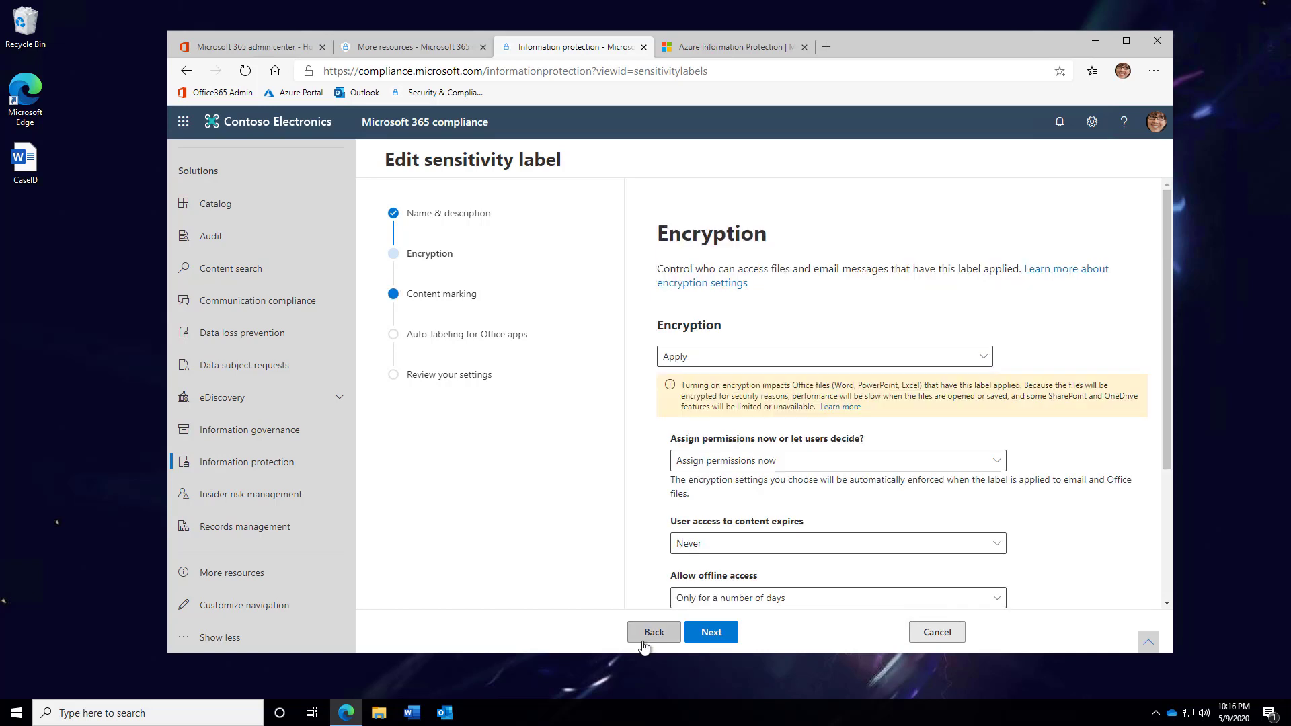
pyautogui.click(716, 635)
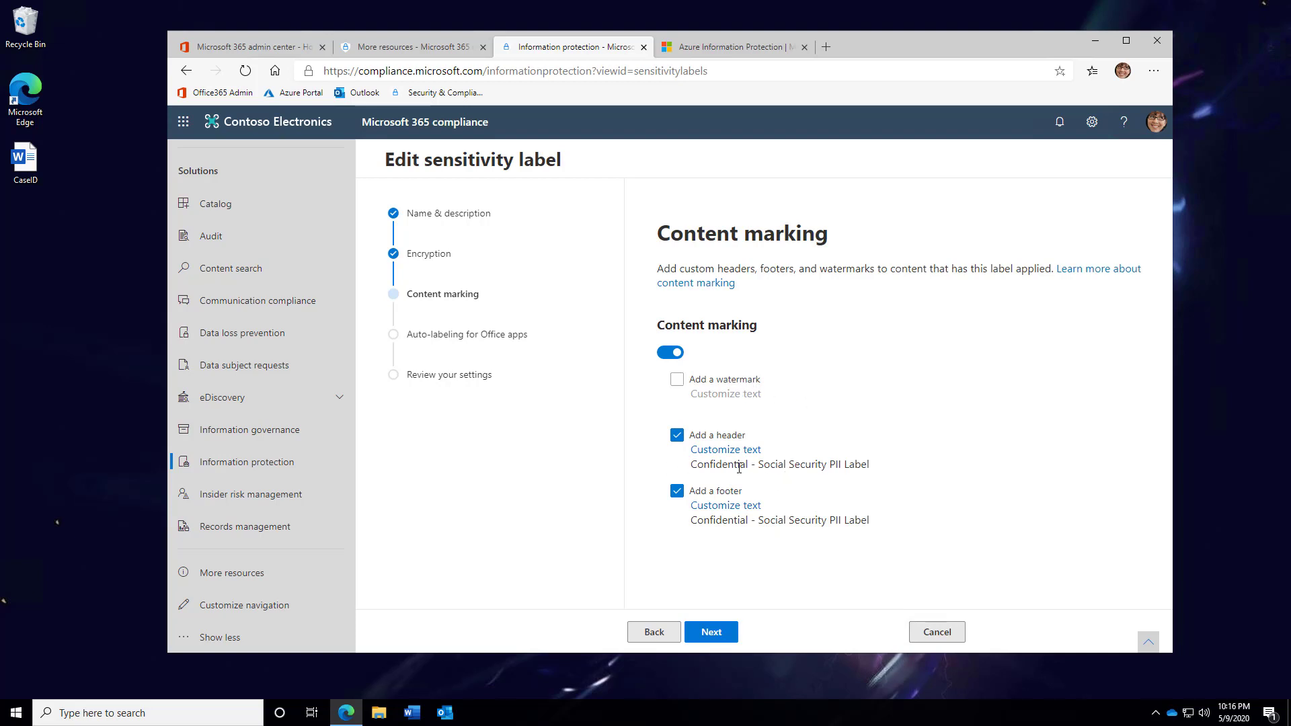
pyautogui.click(706, 631)
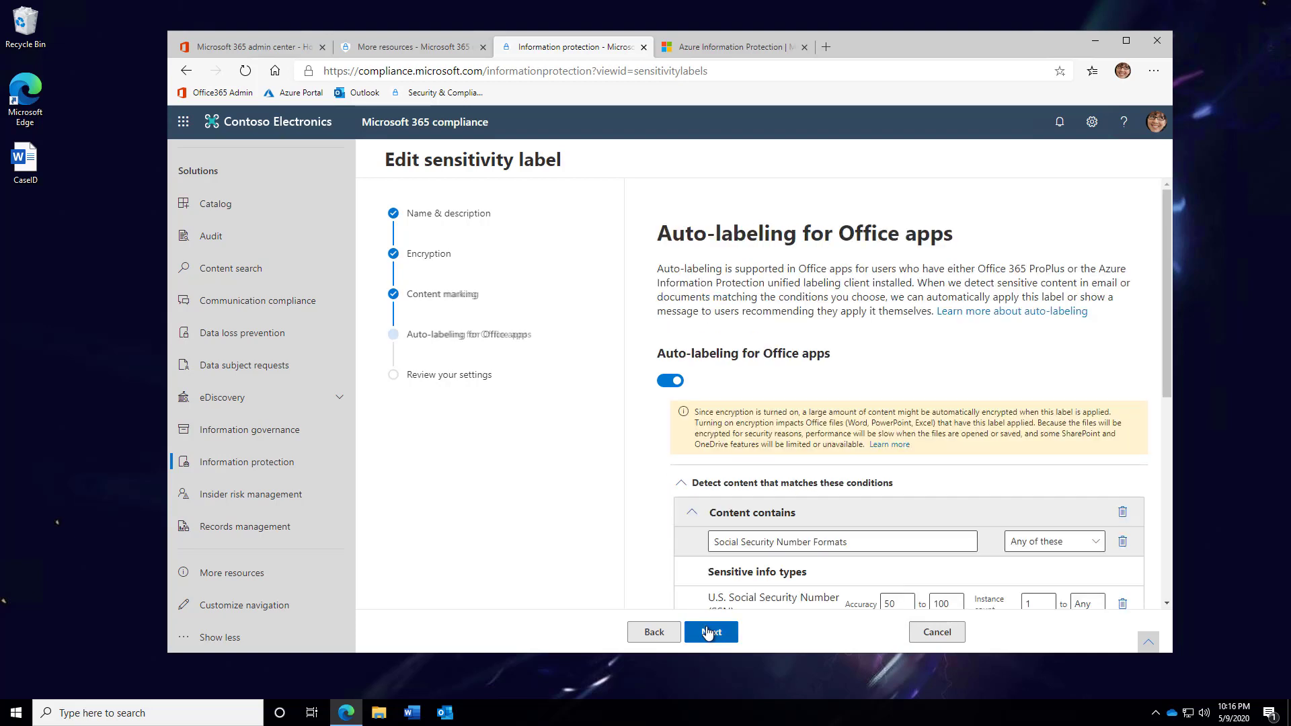
pyautogui.scroll(-3, 651, 524)
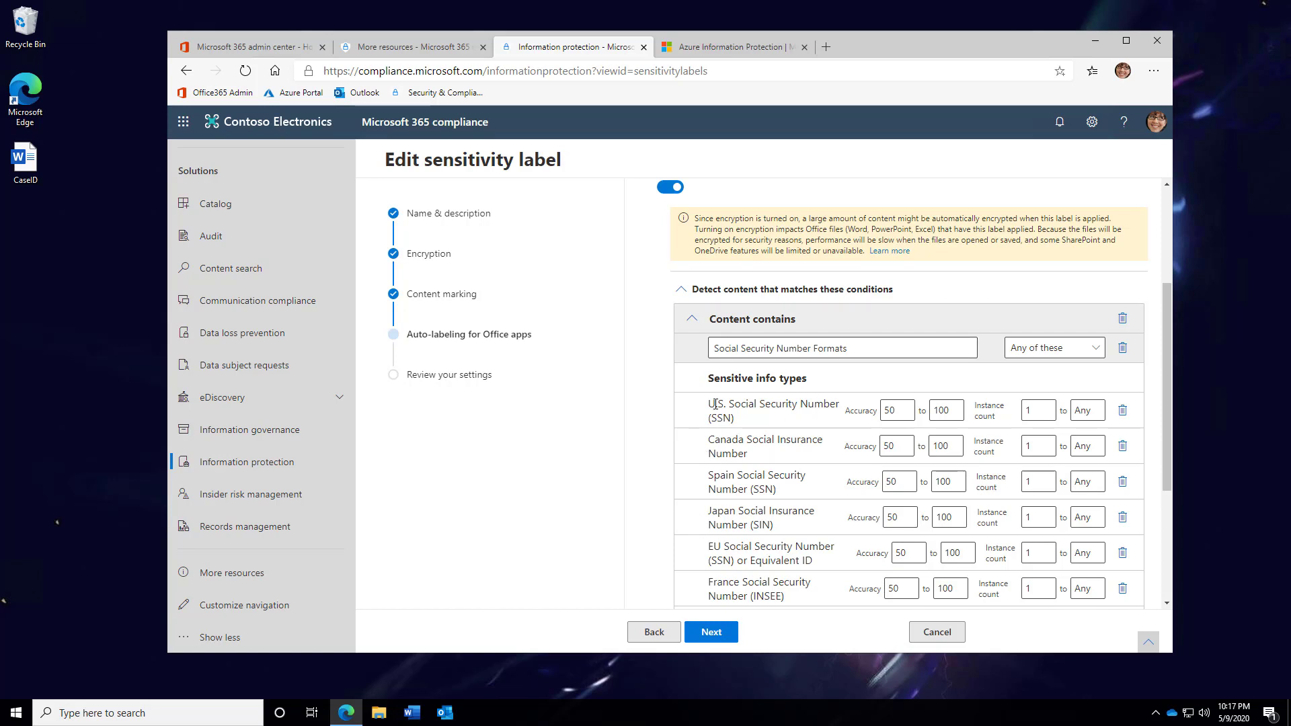
pyautogui.scroll(-2, 705, 403)
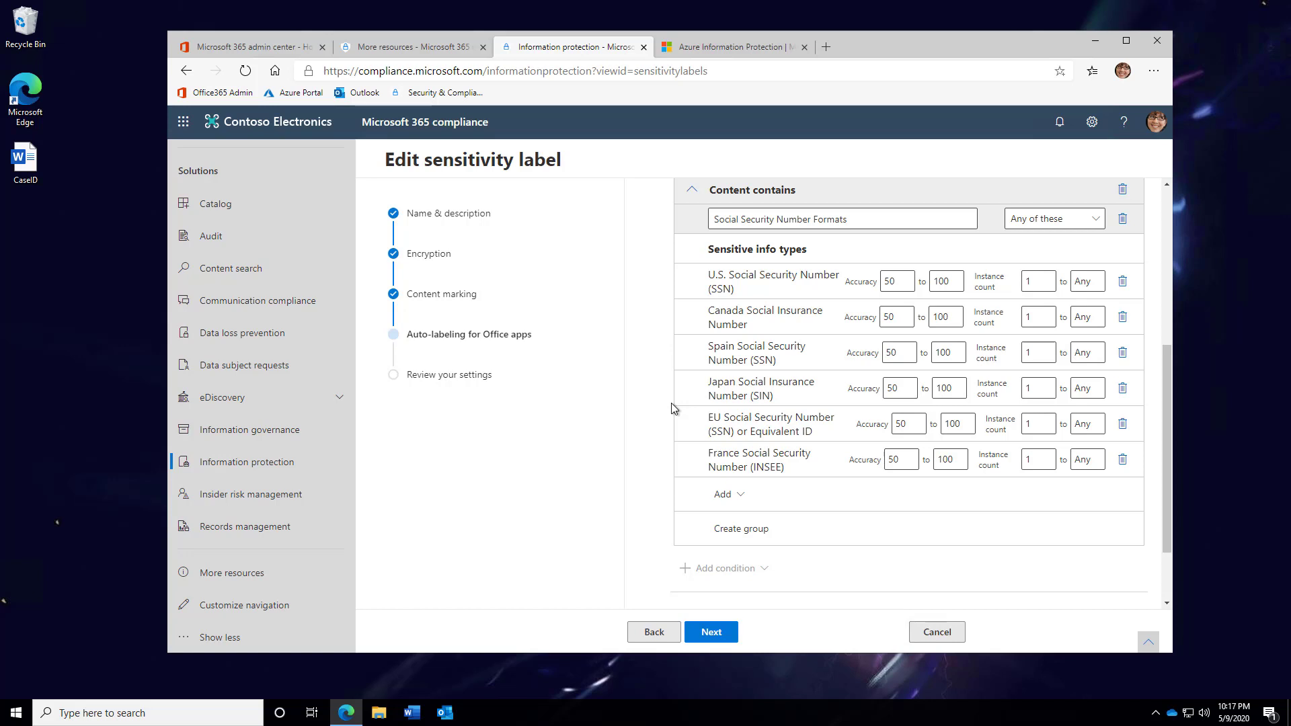
pyautogui.click(732, 500)
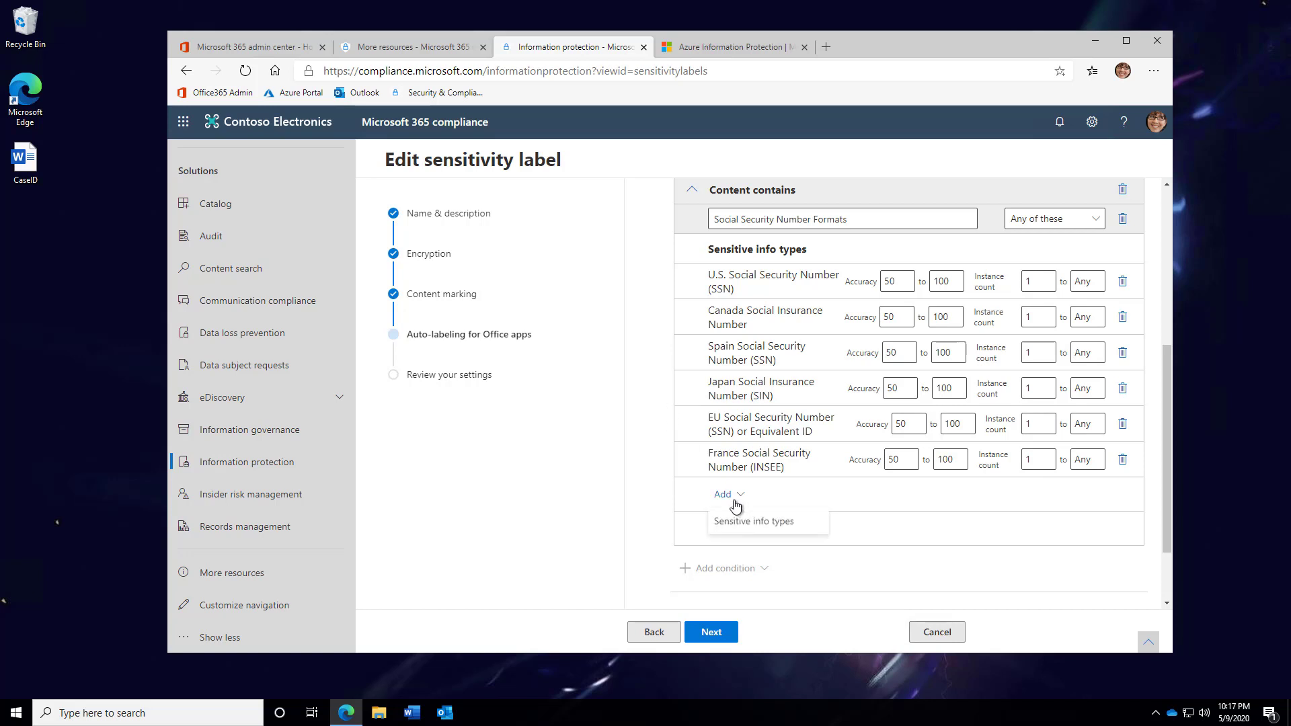
pyautogui.click(782, 522)
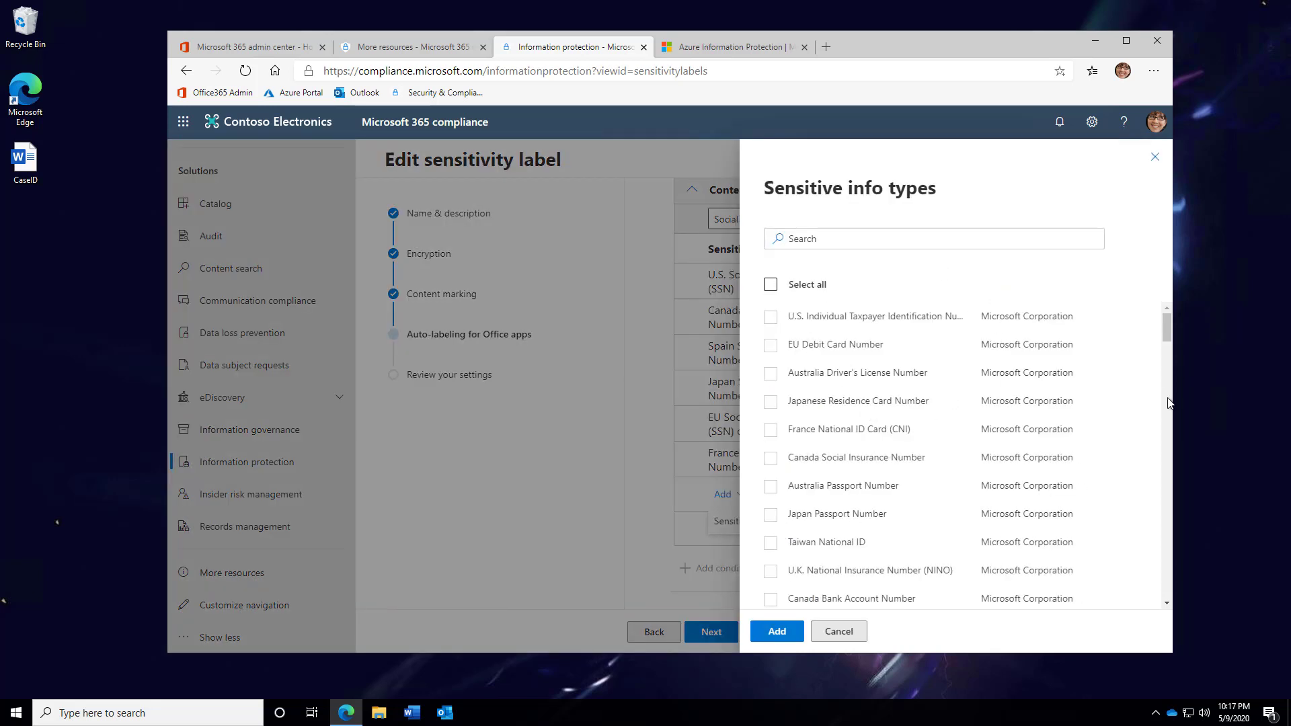
pyautogui.moveTo(1168, 333); pyautogui.dragTo(1167, 390)
pyautogui.click(738, 496)
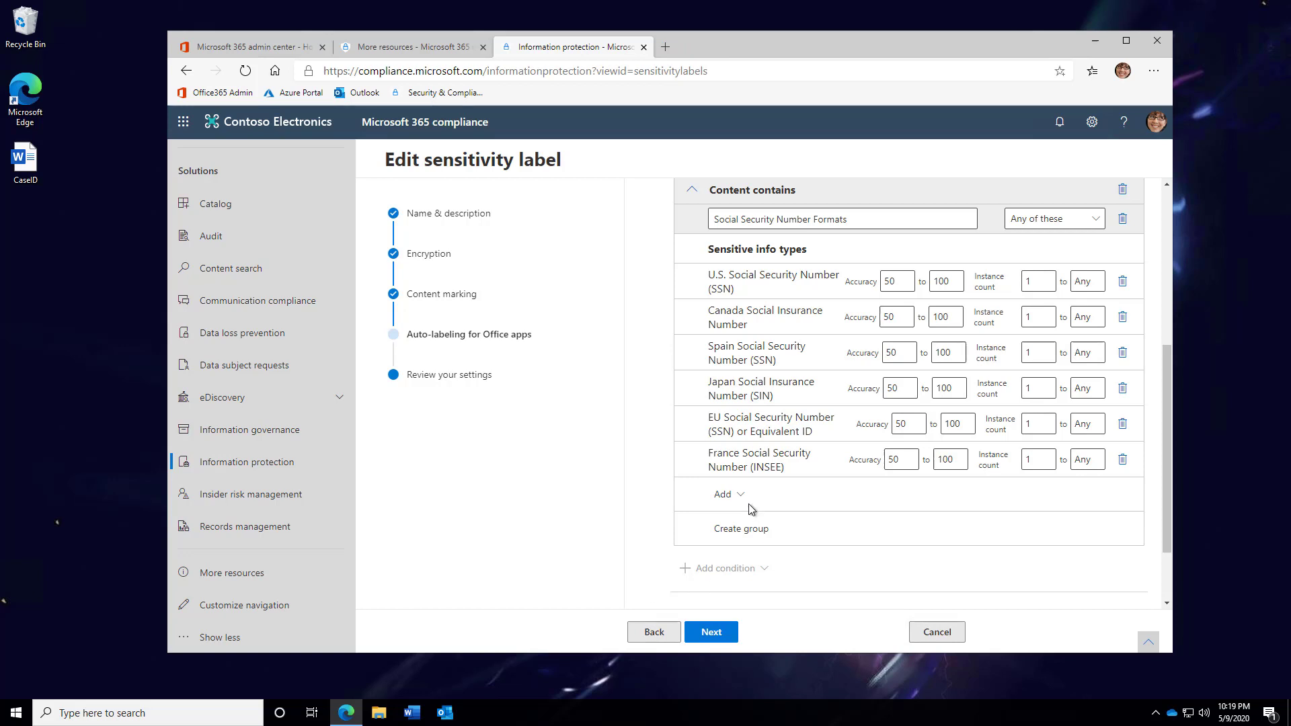
# Step: Search sensitive info types for 'controso', cancel without adding, and switch to More resources
pyautogui.click(741, 501)
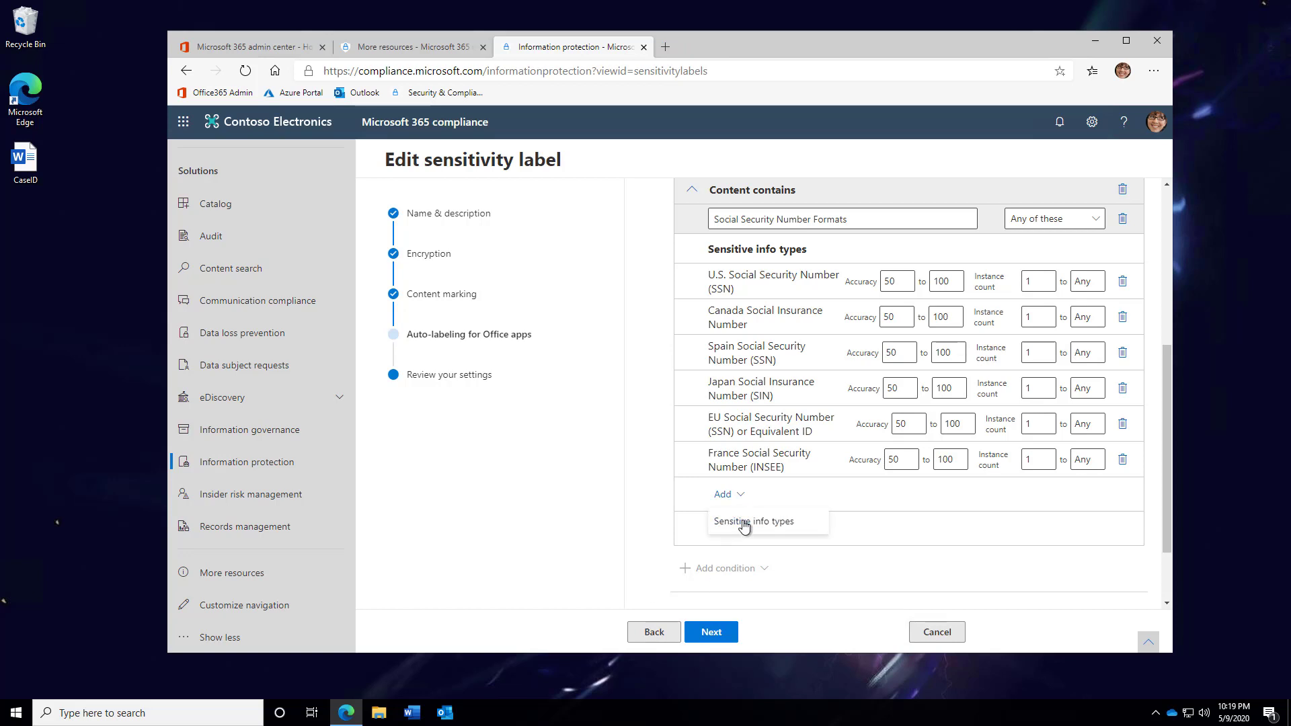
pyautogui.click(744, 523)
pyautogui.click(832, 238)
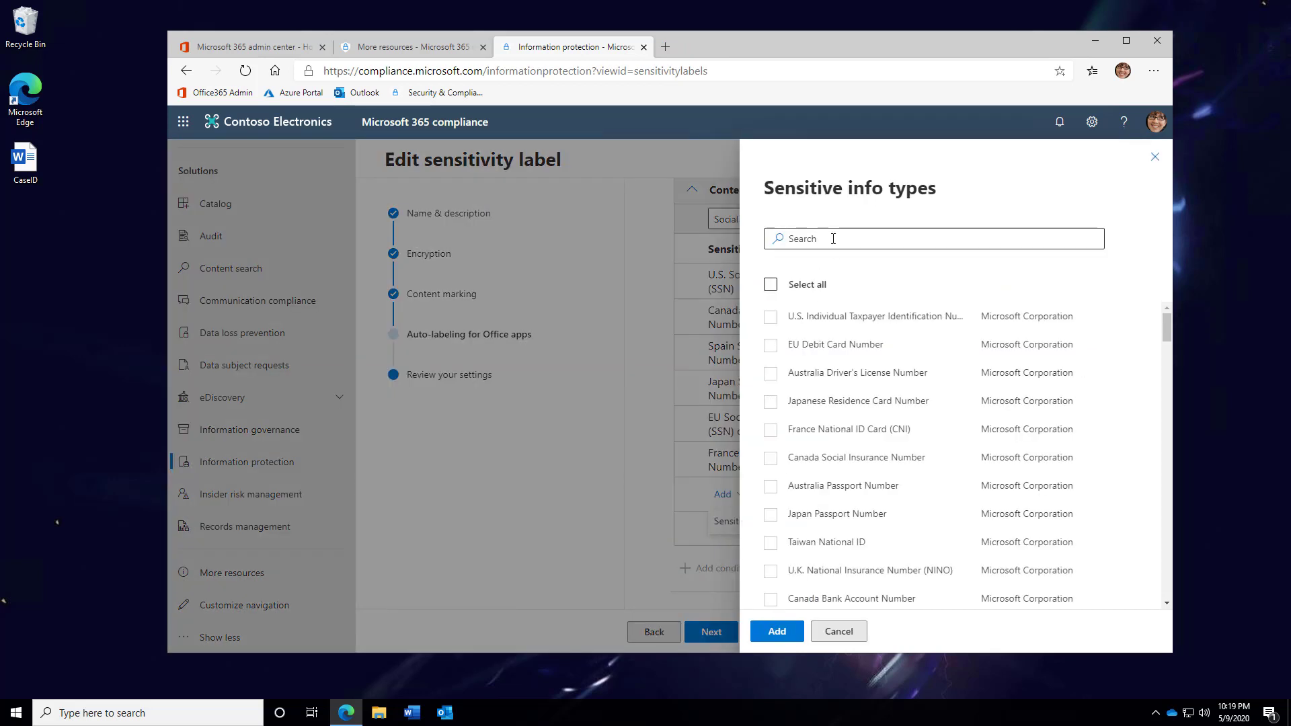
pyautogui.write('contro')
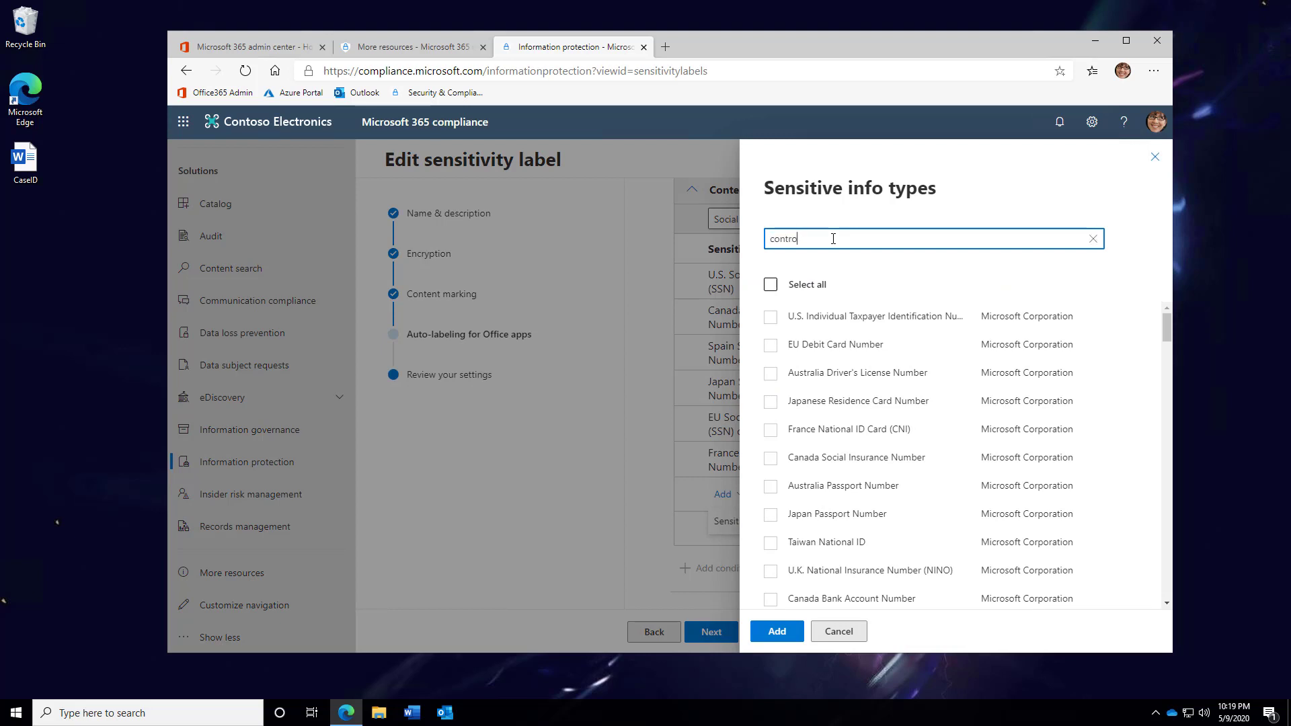
pyautogui.press('BackSpace')
pyautogui.press('BackSpace')
pyautogui.write('oso')
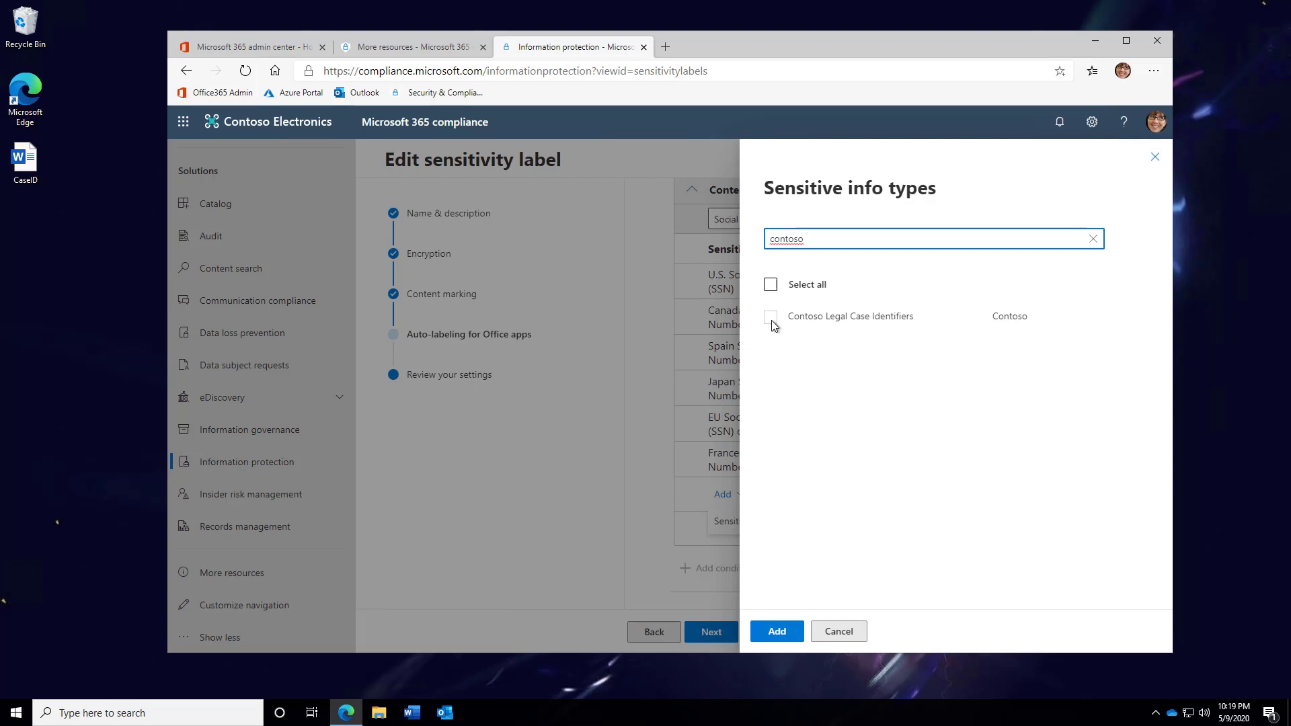
pyautogui.click(840, 630)
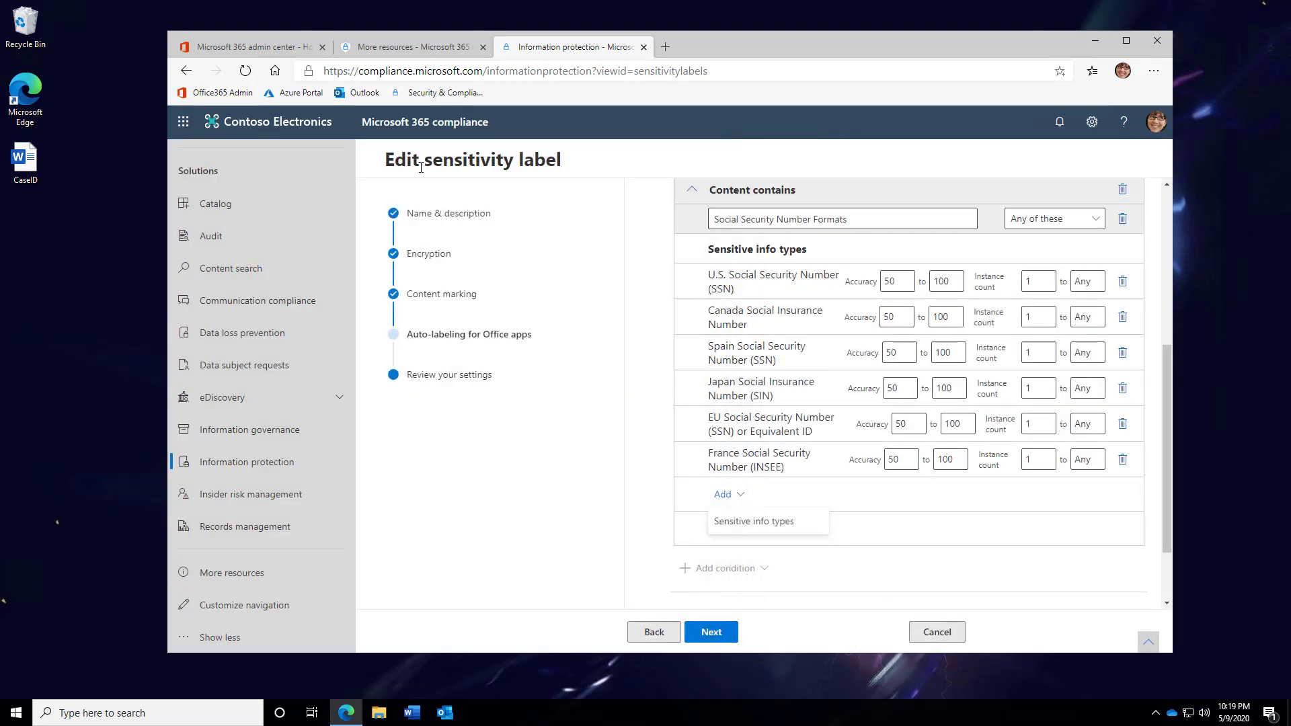
pyautogui.click(414, 48)
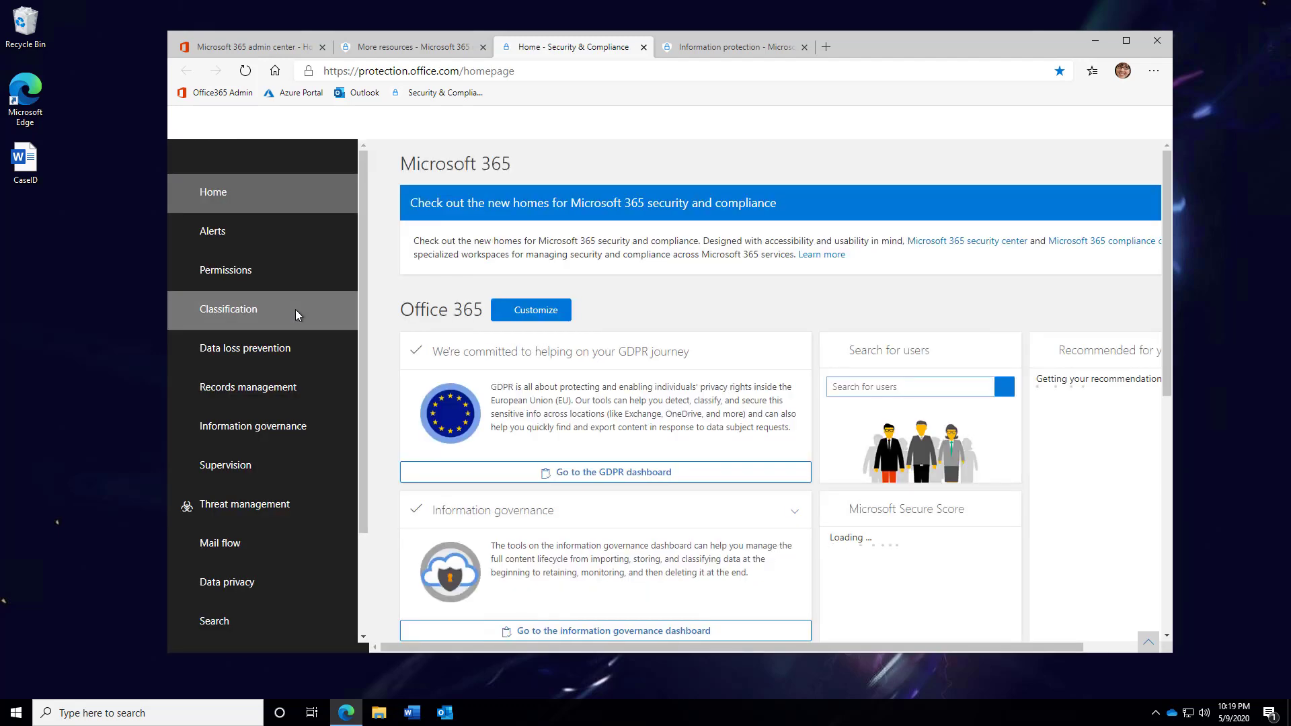
# Step: Under Classification, list the sensitive info types and view Contoso Legal Case Identifiers details
pyautogui.click(341, 315)
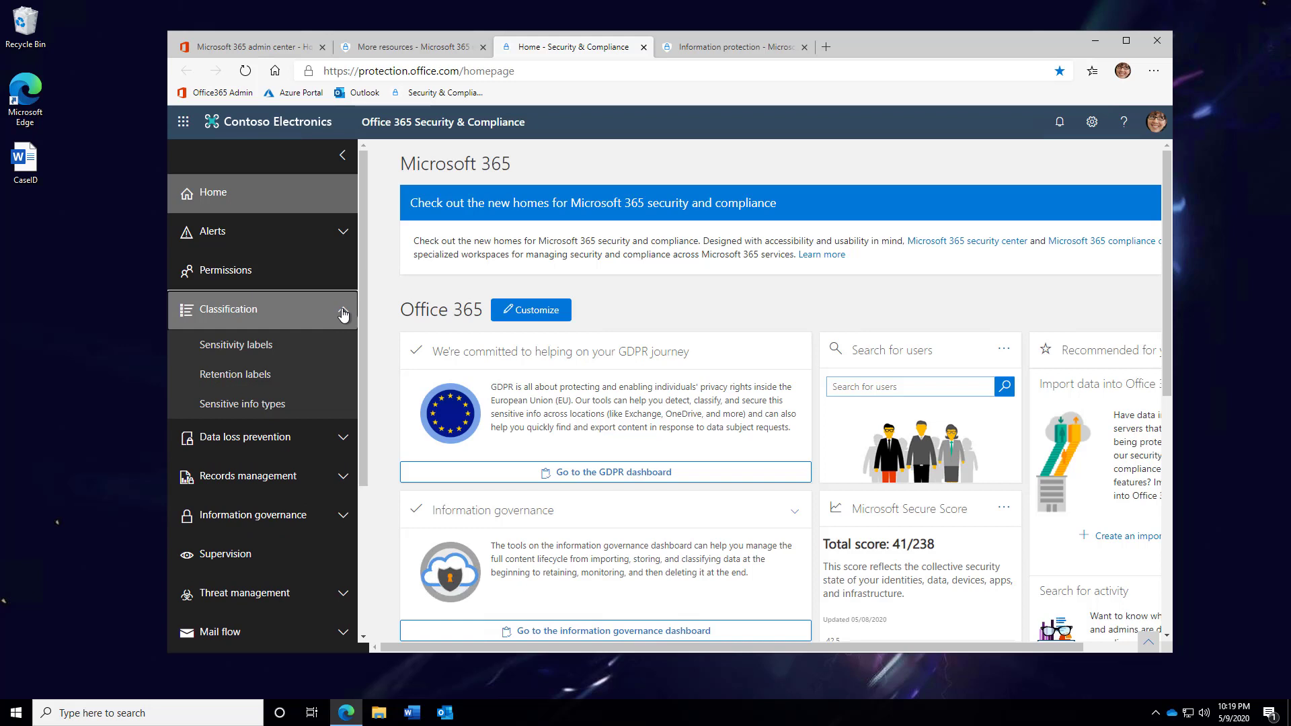
pyautogui.click(277, 408)
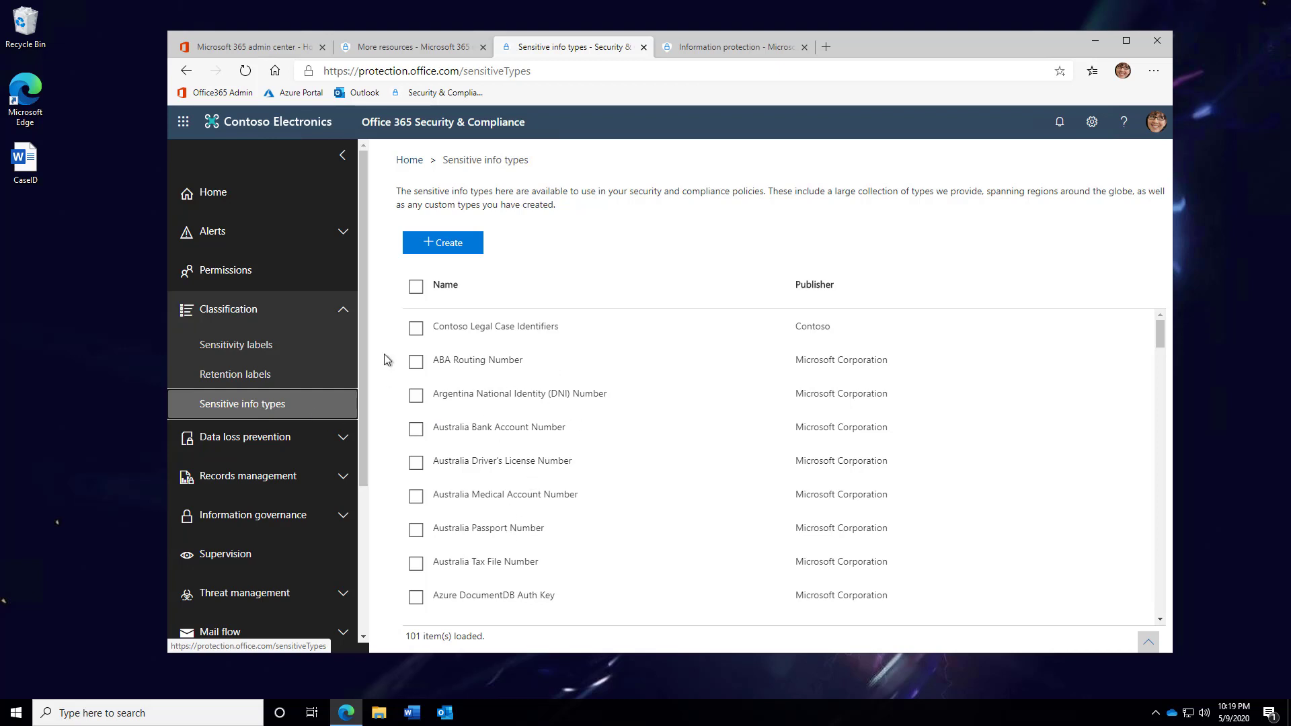
pyautogui.click(417, 328)
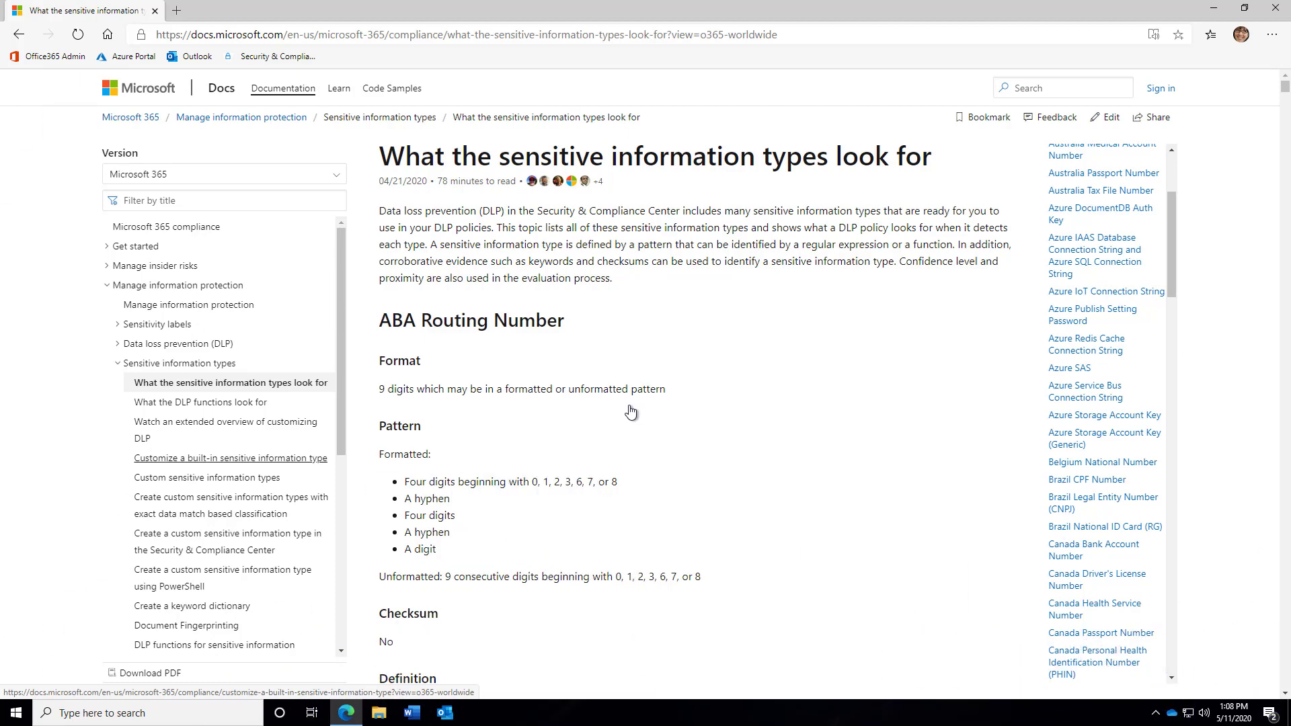
pyautogui.scroll(-4, 632, 411)
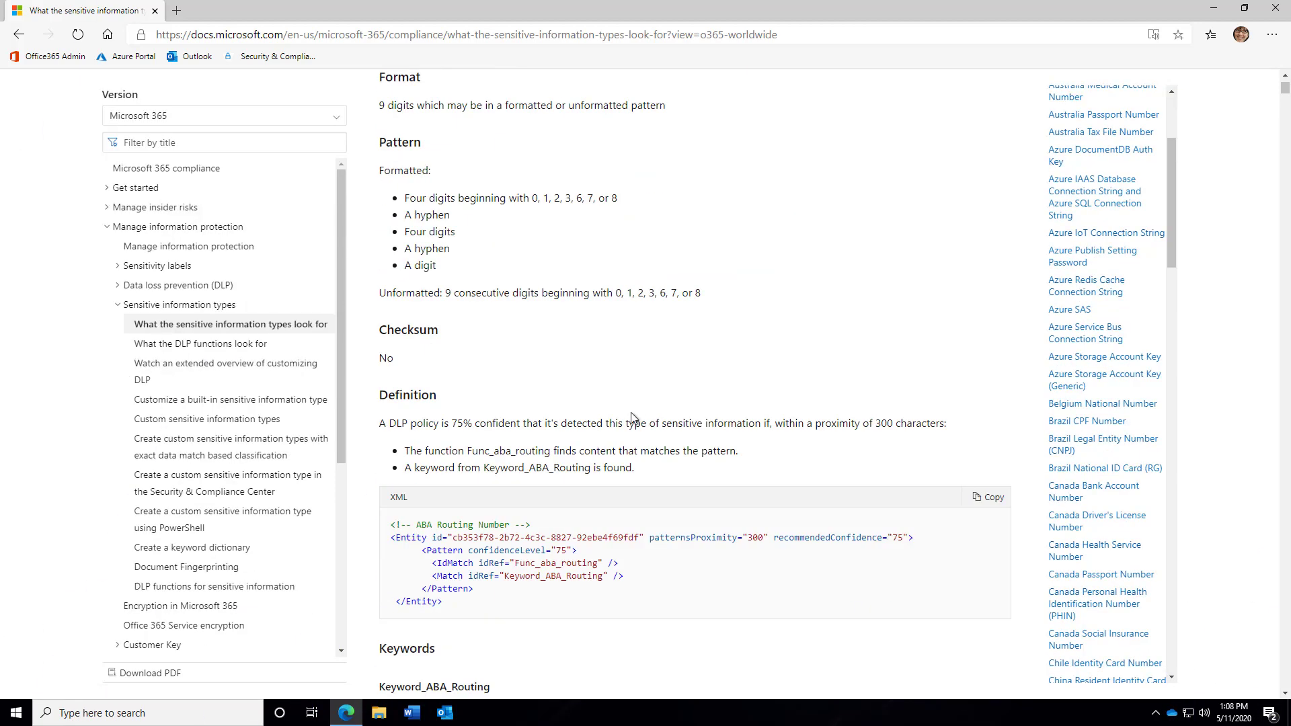
pyautogui.scroll(-4, 631, 412)
pyautogui.scroll(-1, 632, 450)
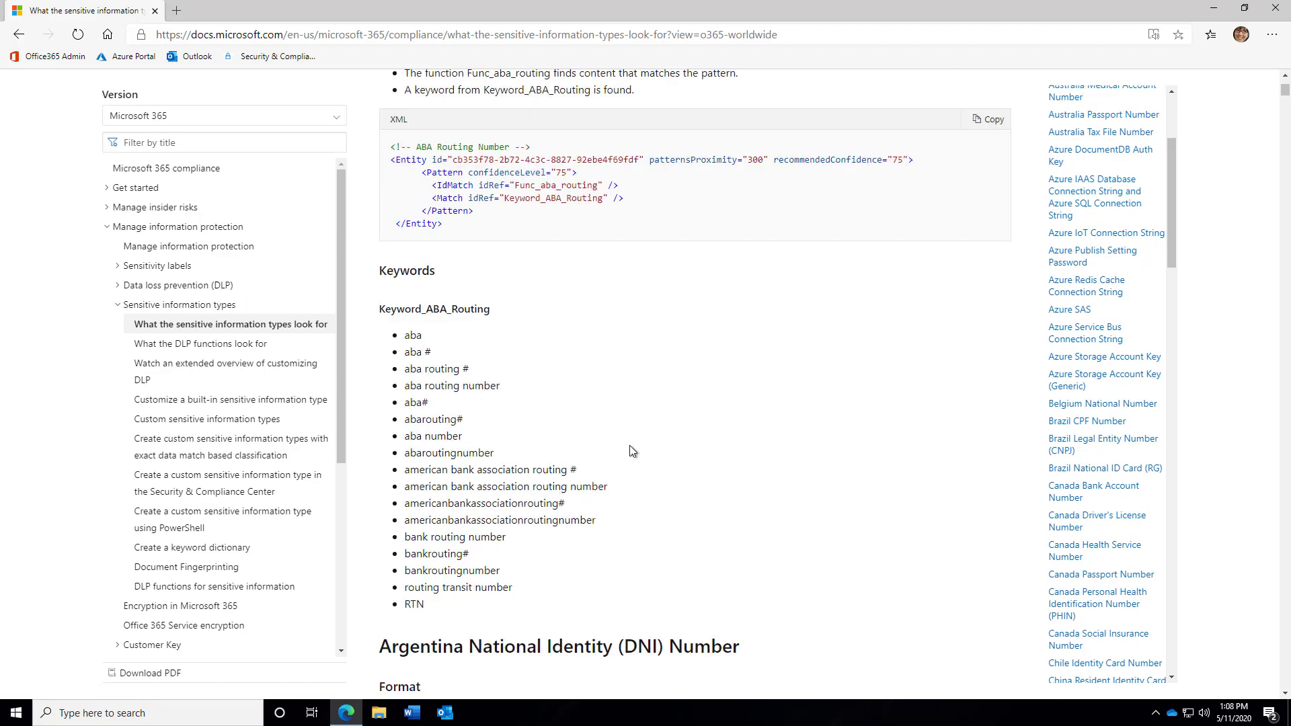
pyautogui.scroll(-3, 674, 462)
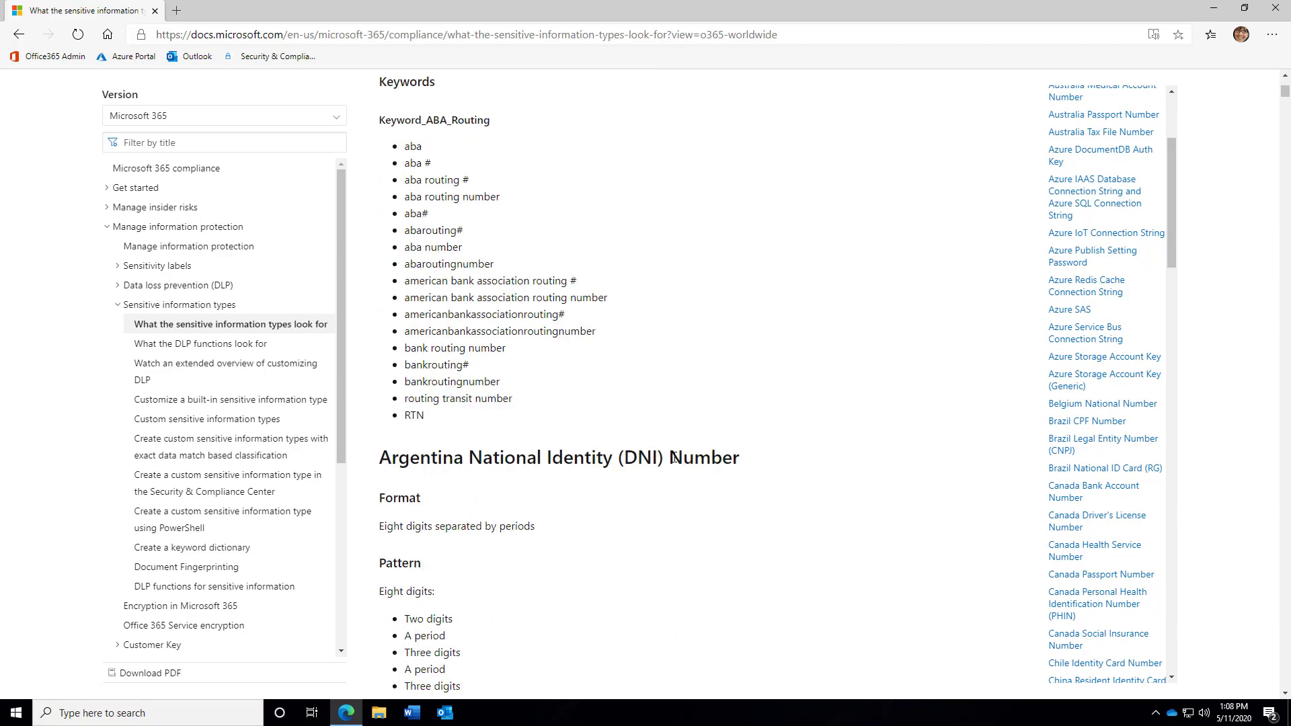